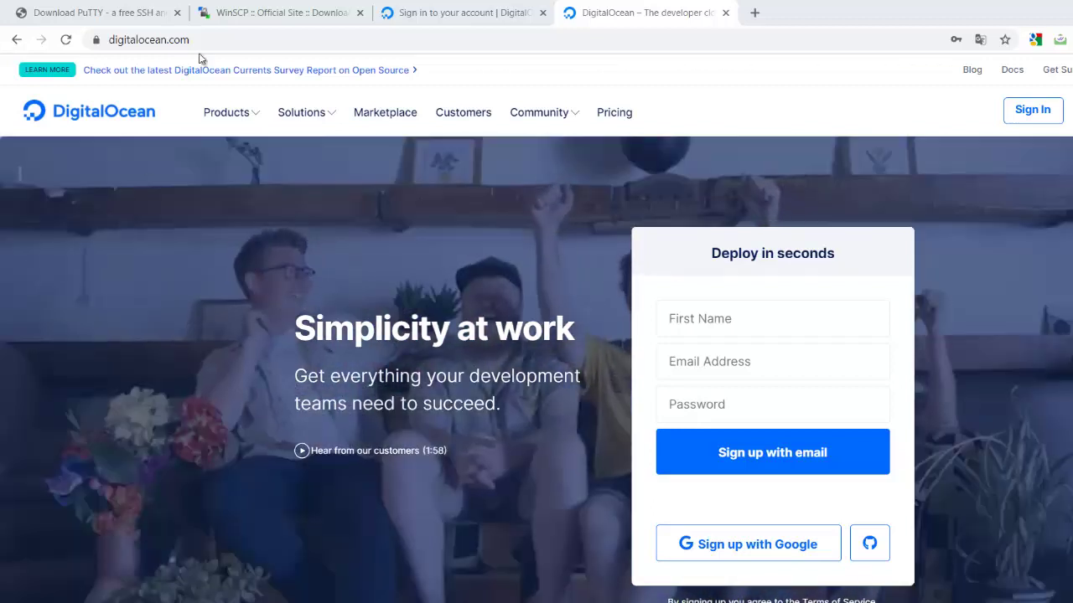
Go to cloud.digitalocean.com/login and let Chrome autofill the saved e-mail and password.
click(206, 39)
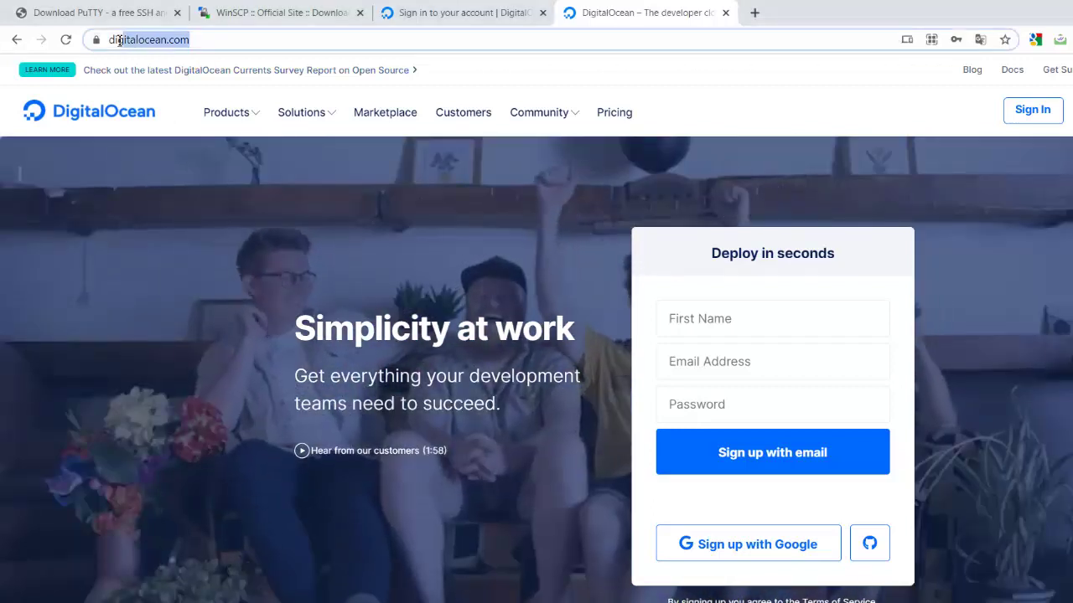
click(360, 238)
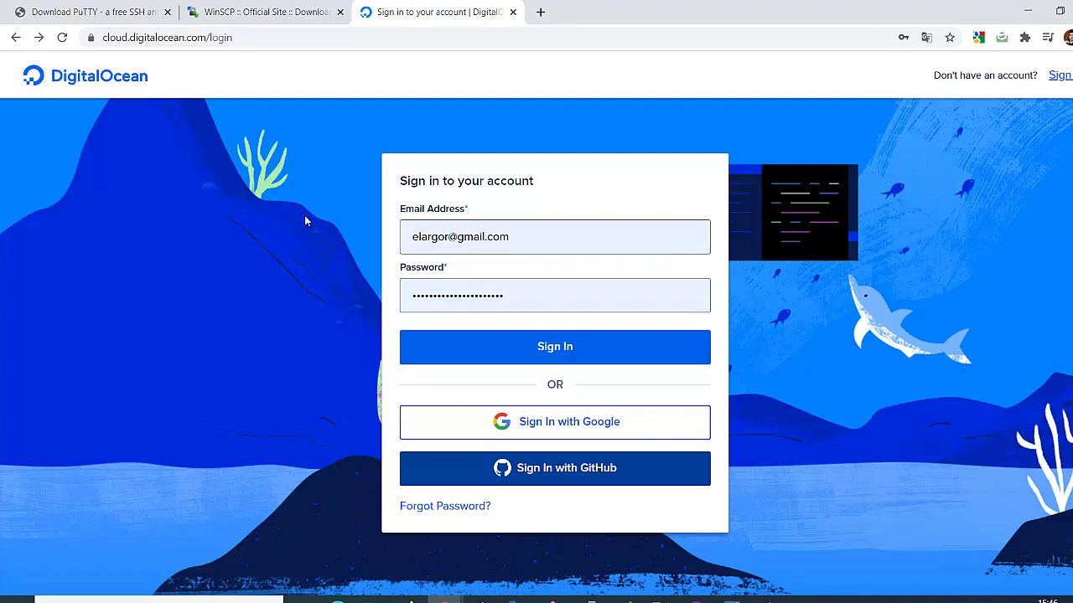
Sign in, close the Spaces Issues banner, toggle the PROJECTS section and open the Create menu.
click(554, 350)
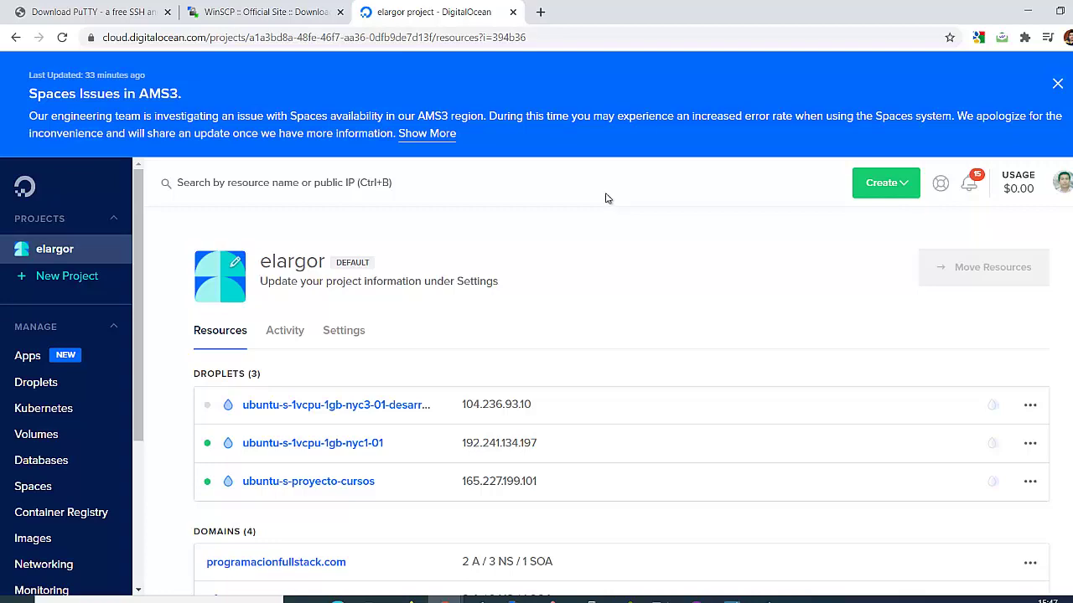
click(1056, 85)
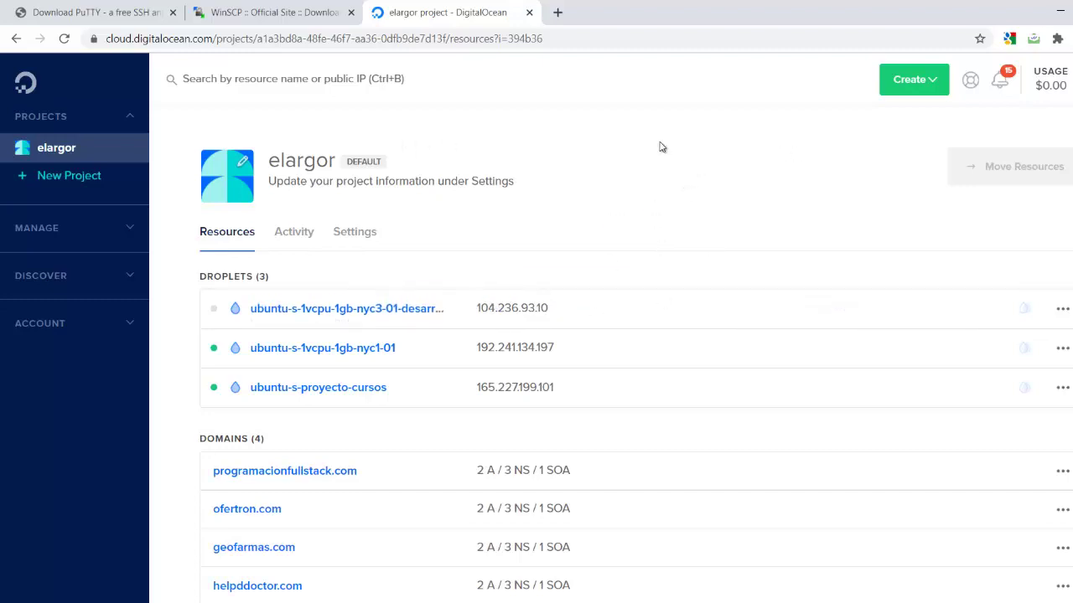
click(131, 119)
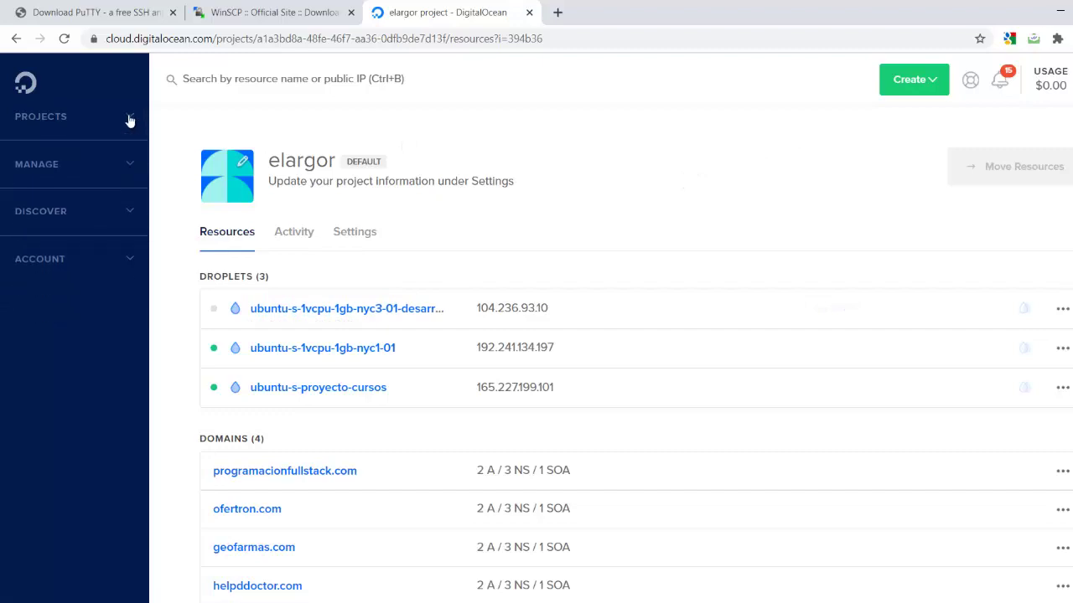
click(76, 126)
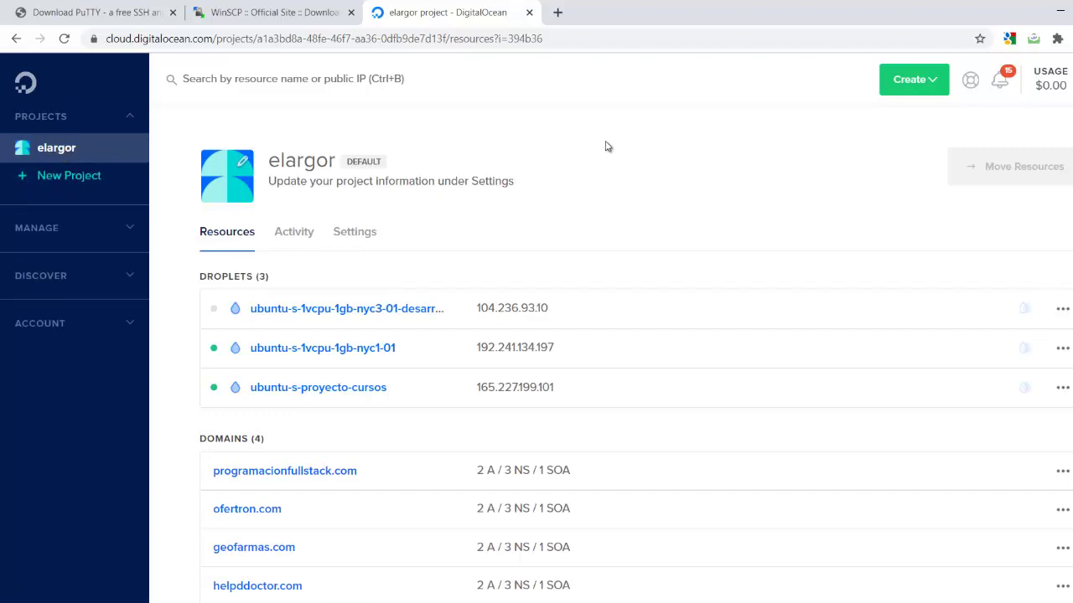
click(934, 81)
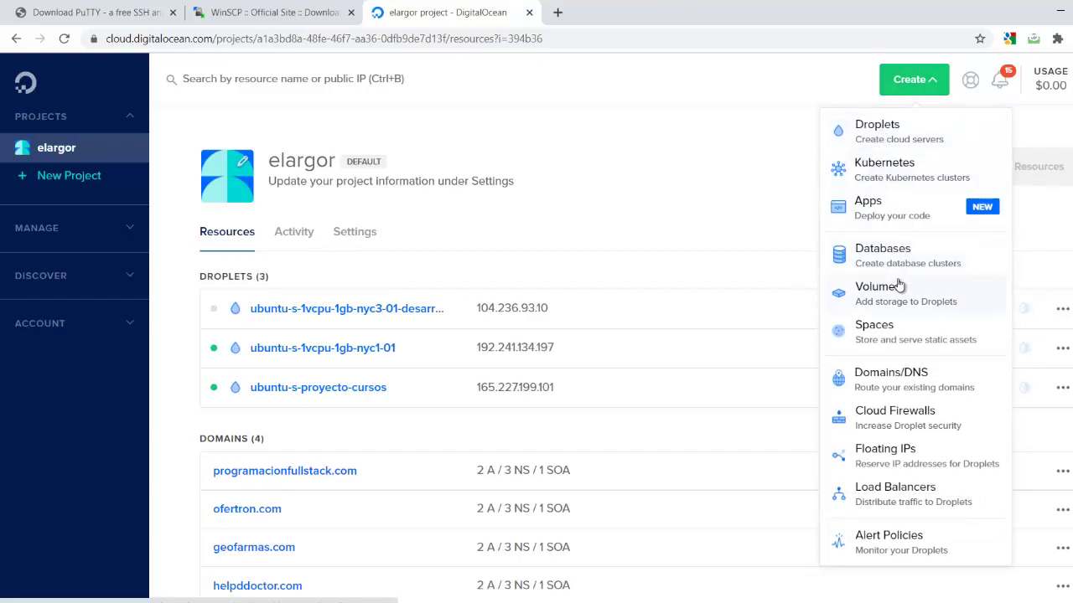
Start a new droplet via Create > Droplets with the Ubuntu 20.04 (LTS) x64 image.
click(886, 137)
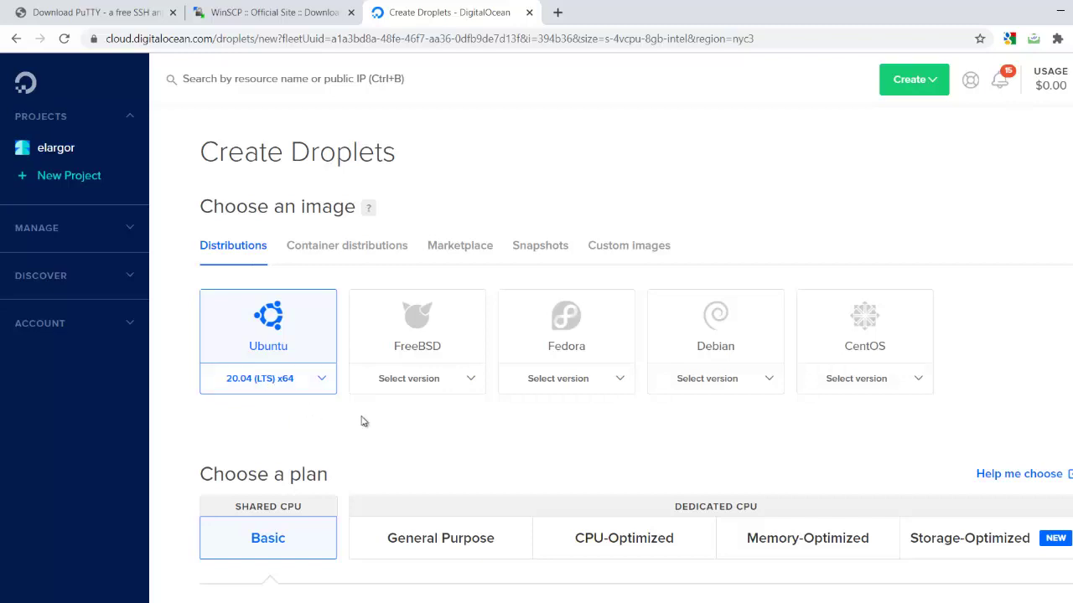
click(265, 357)
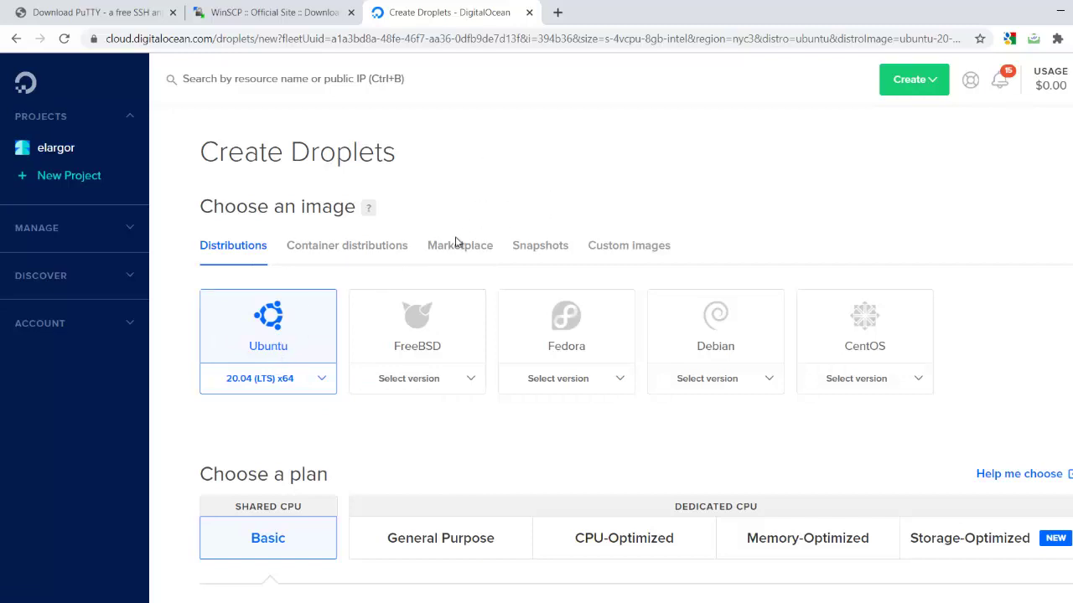
scroll(438, 323, down, 2)
scroll(456, 293, down, 1)
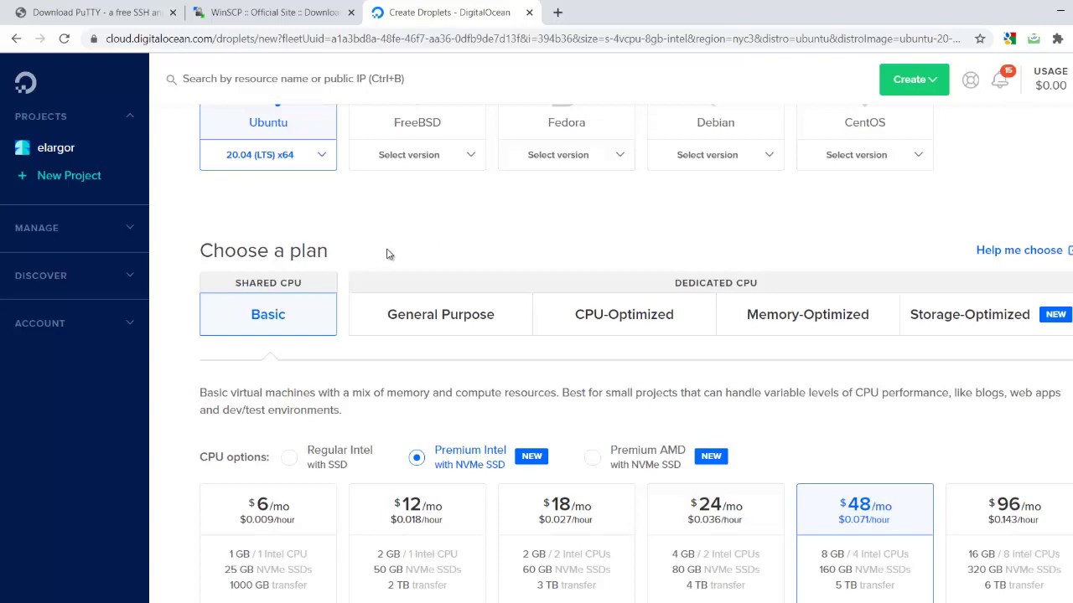
scroll(391, 251, down, 2)
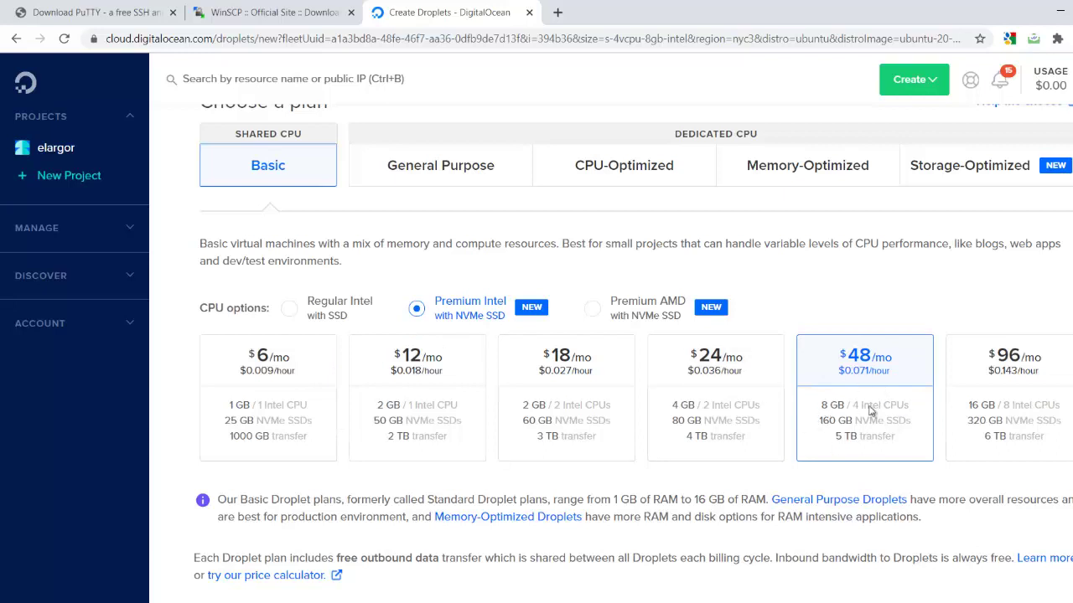
Pick the $6/mo Basic plan: 1 GB, 1 Intel CPU, 25 GB NVMe SSD.
click(253, 390)
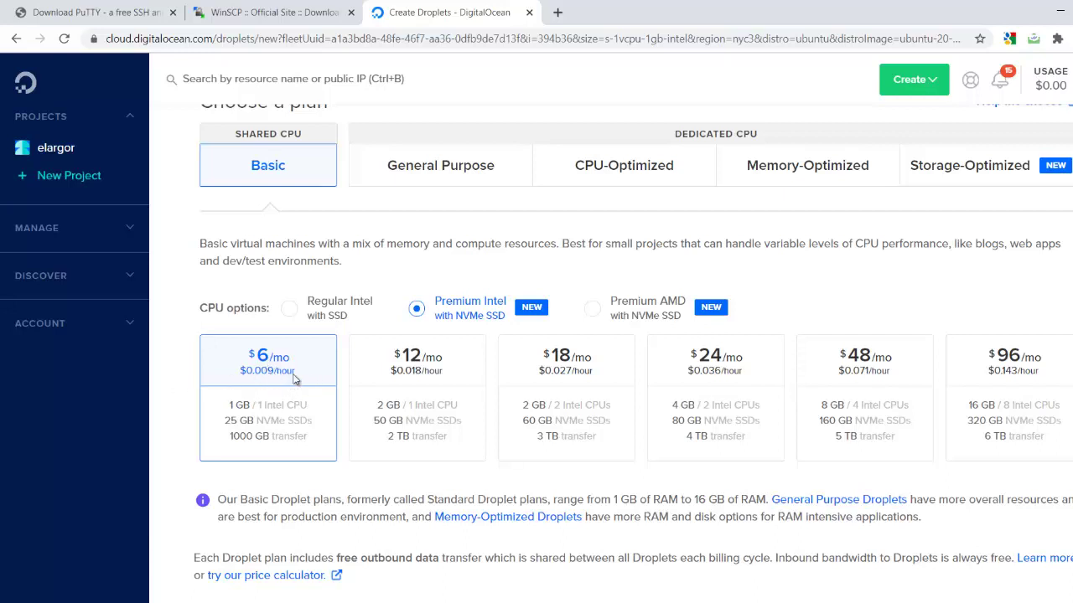
scroll(289, 368, down, 1)
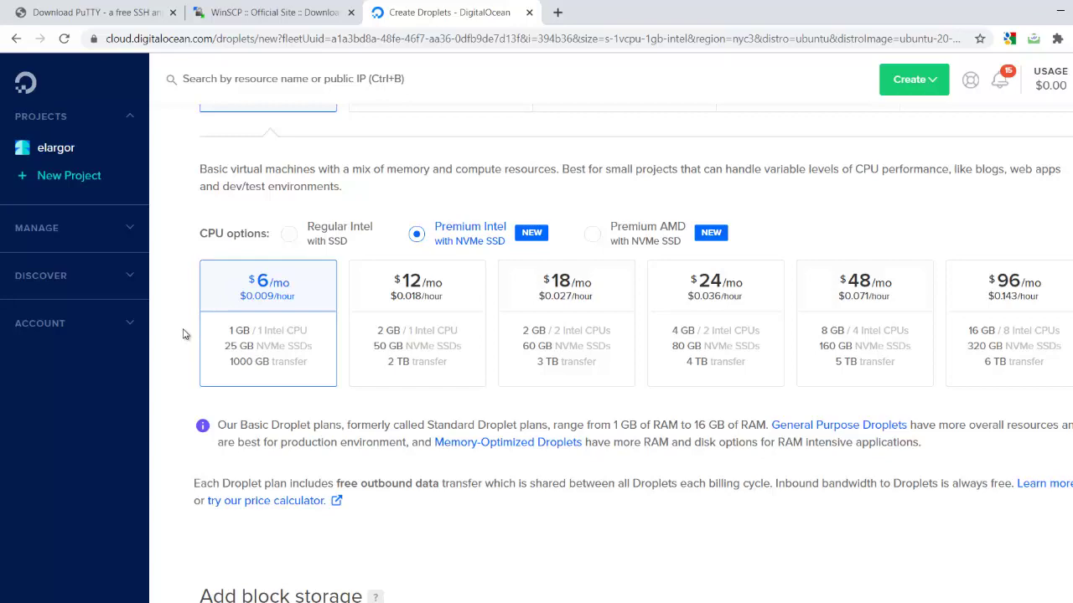
scroll(178, 333, down, 3)
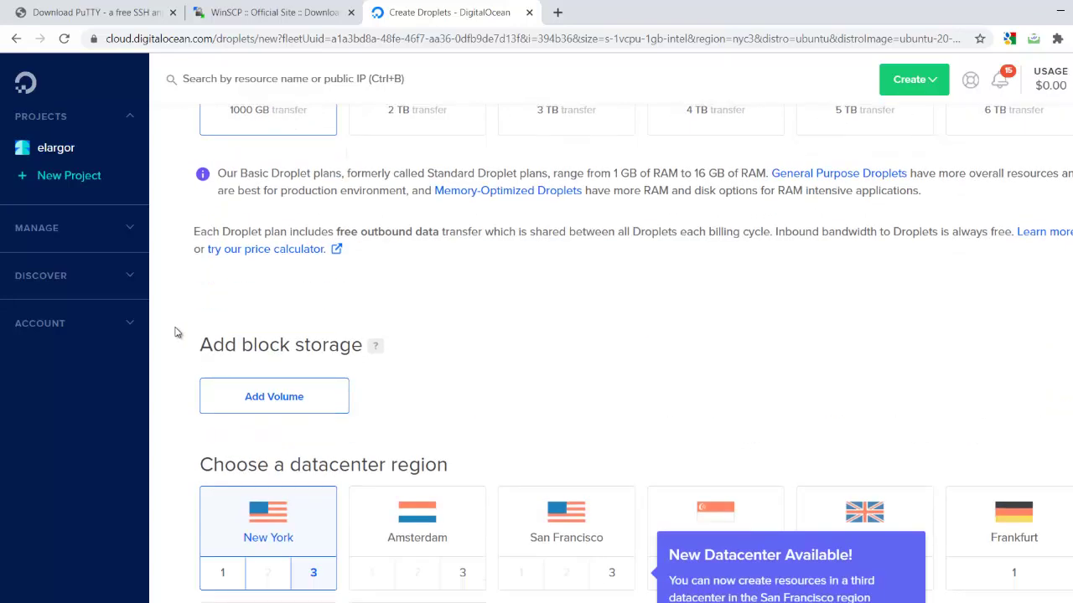
scroll(178, 333, down, 2)
scroll(178, 333, down, 2)
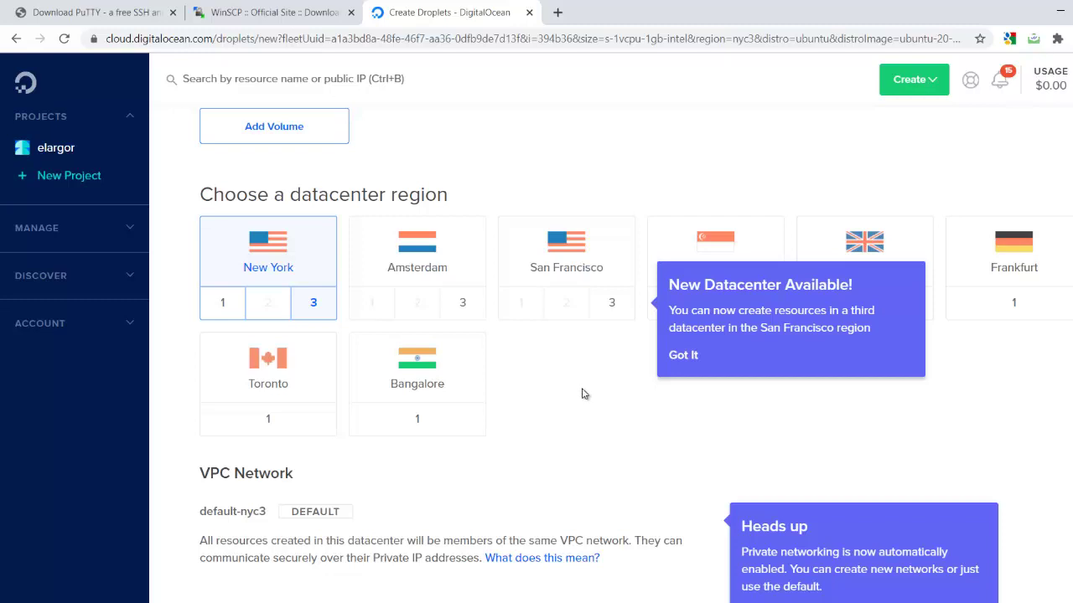
scroll(584, 394, down, 3)
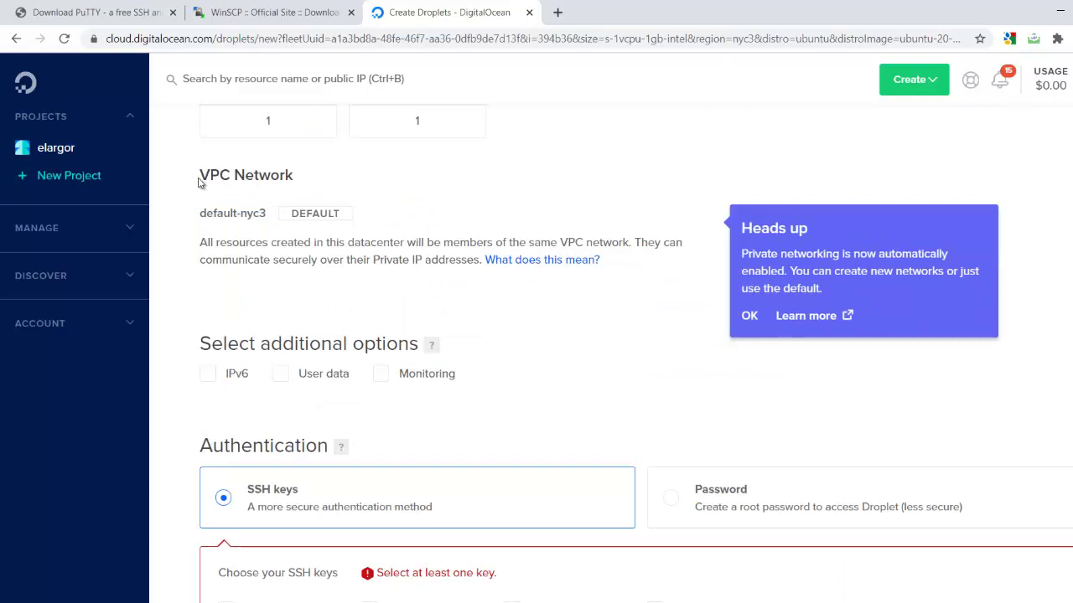
scroll(596, 335, down, 2)
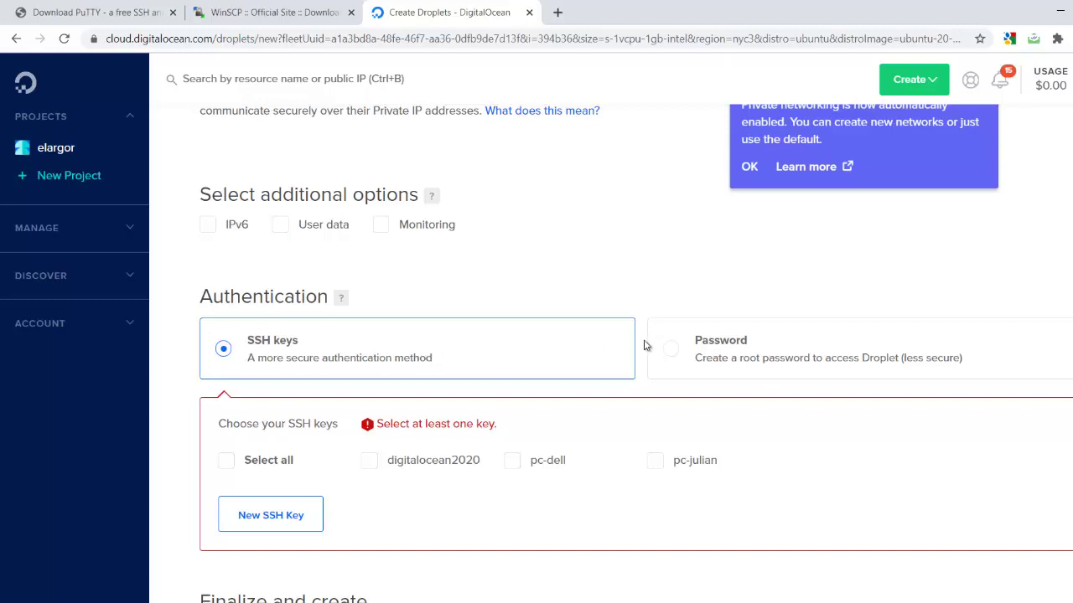
Switch to password authentication, enter a root password and save a copy in the Notepad note.
click(671, 350)
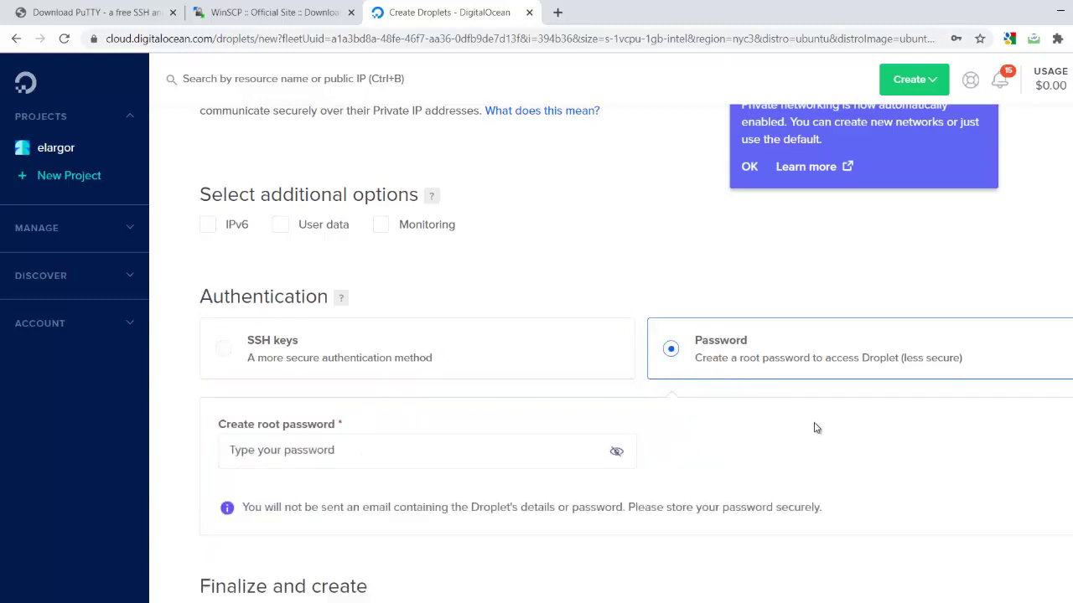
scroll(810, 428, down, 1)
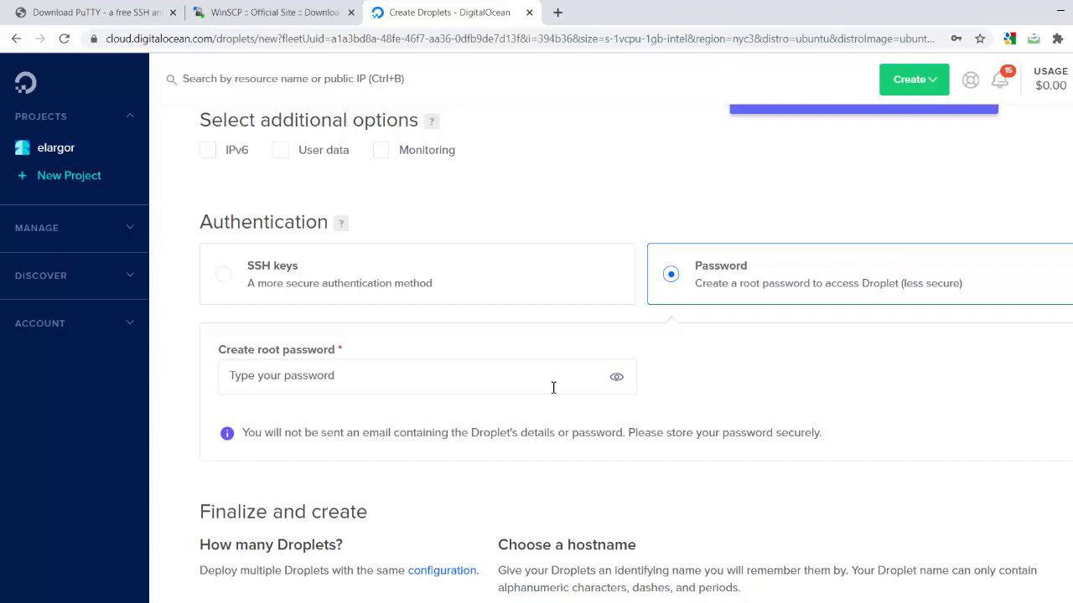
click(478, 383)
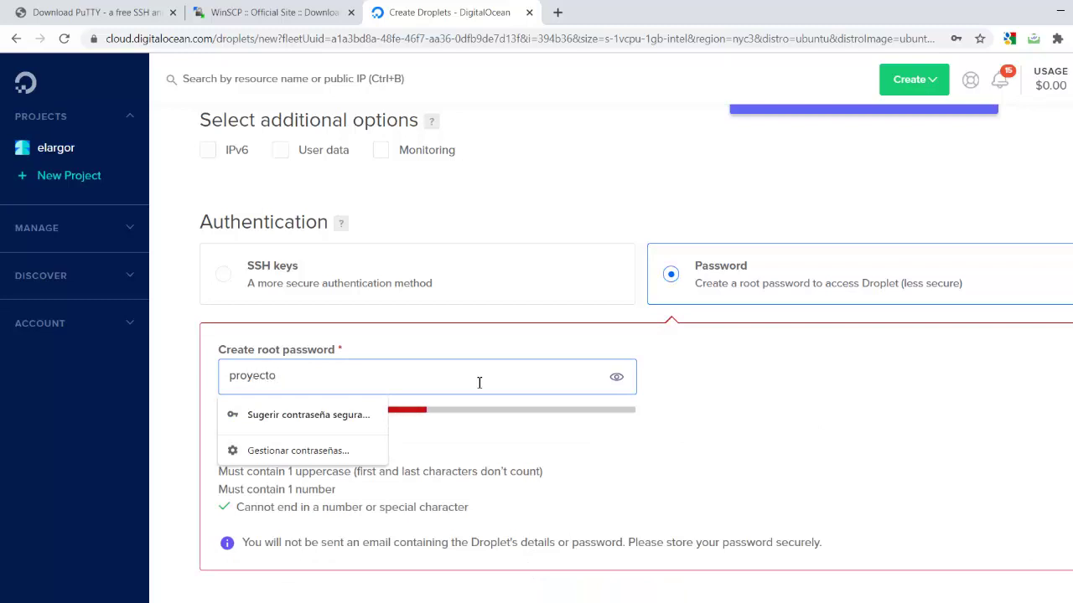
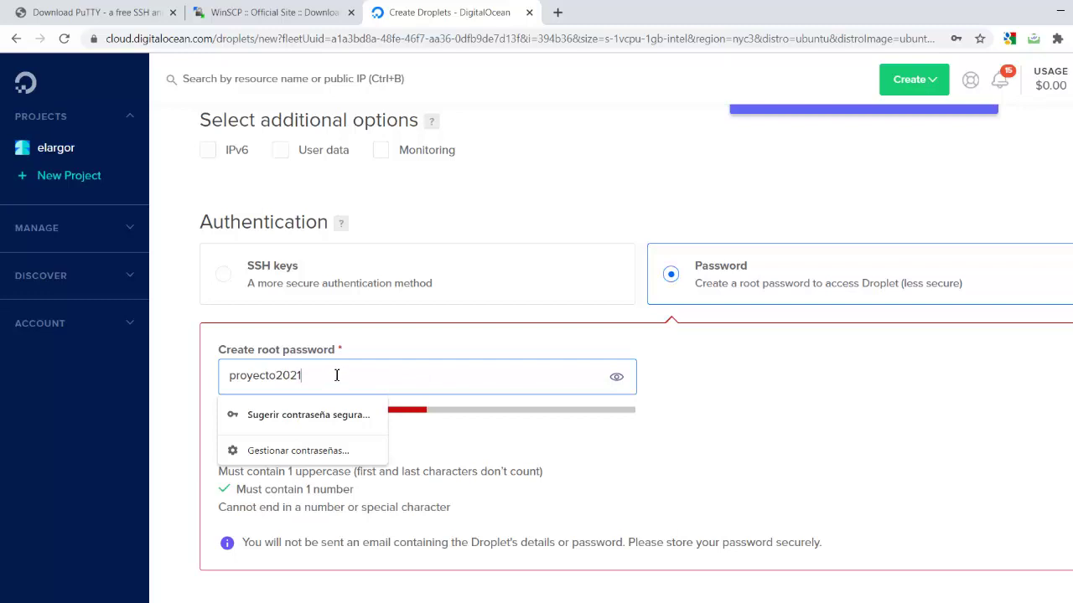
drag(318, 376, 228, 376)
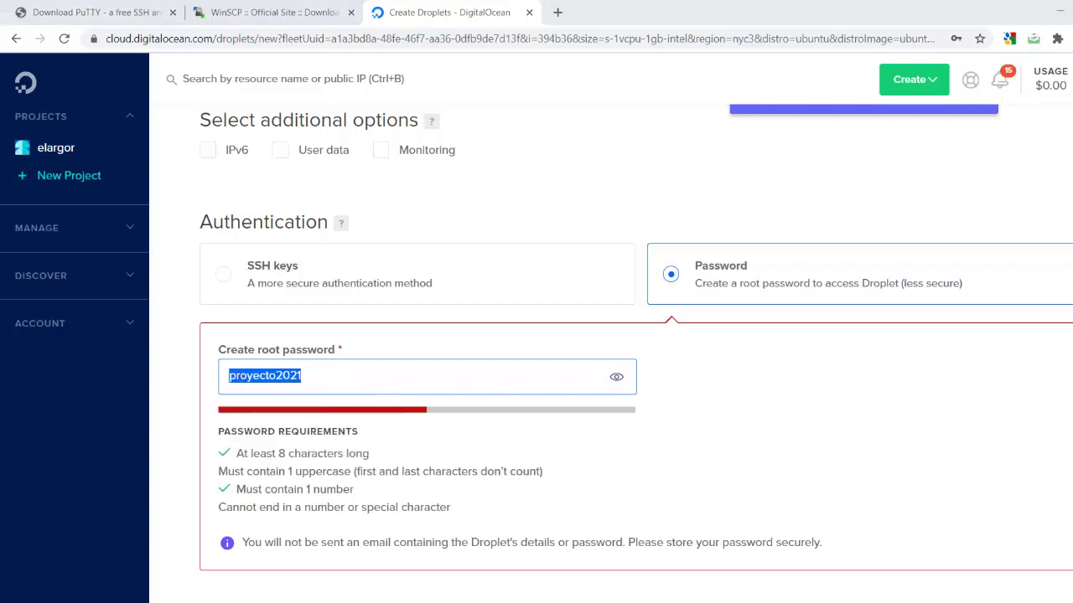
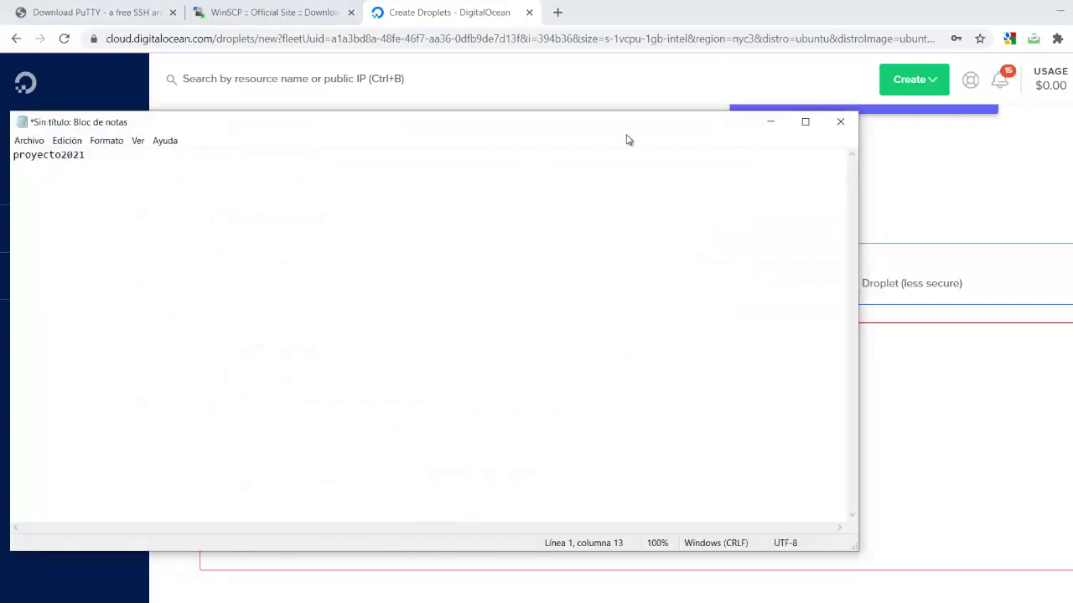
click(770, 123)
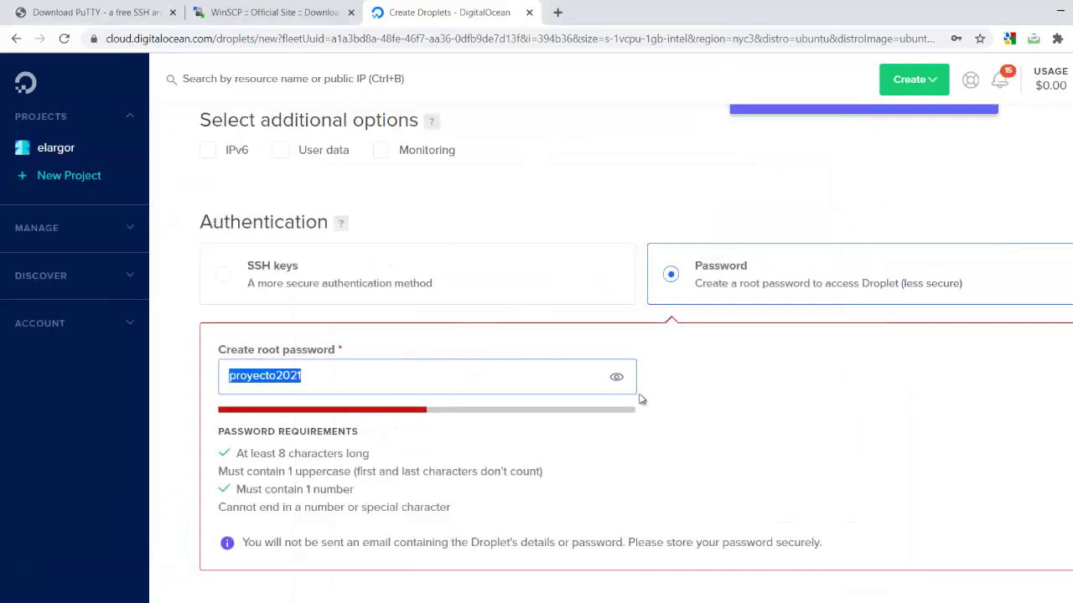
Extend the root password to meet all four requirements and update the Notepad copy.
click(440, 373)
scroll(313, 251, down, 2)
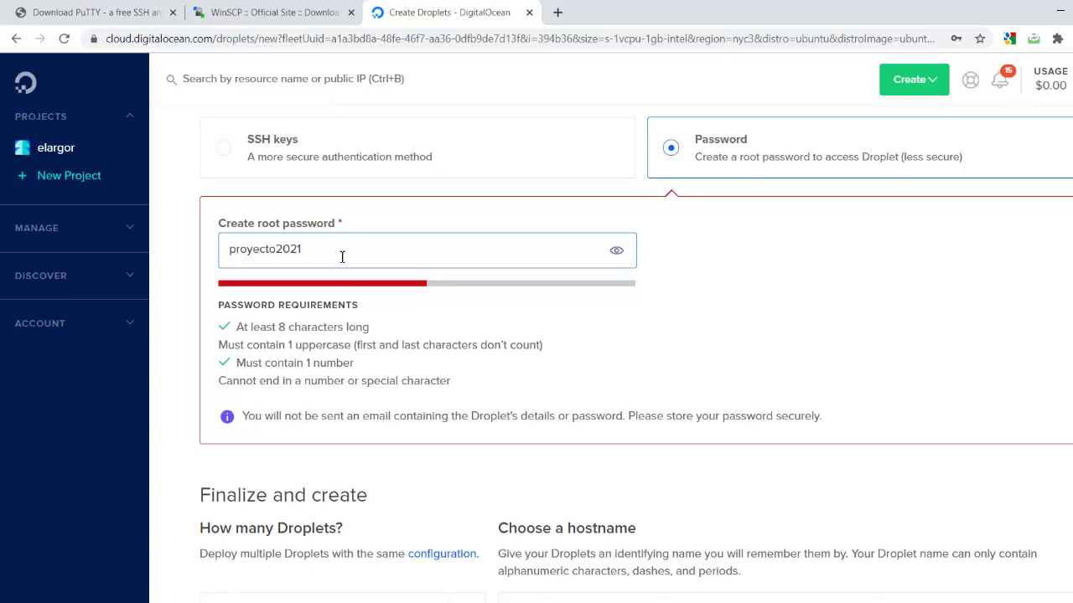
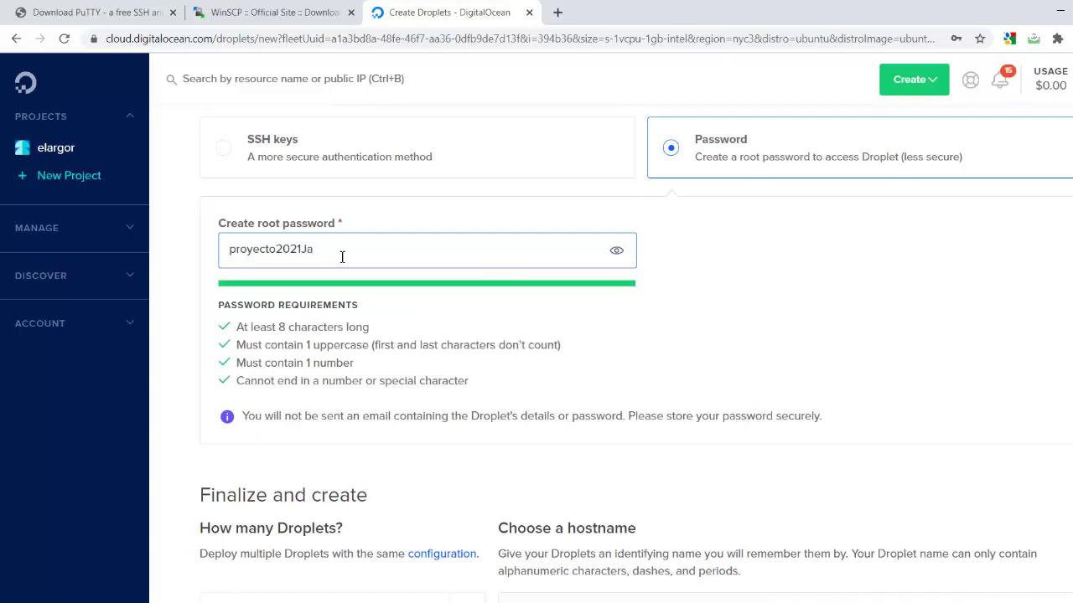
key(ctrl+a)
key(ctrl+c)
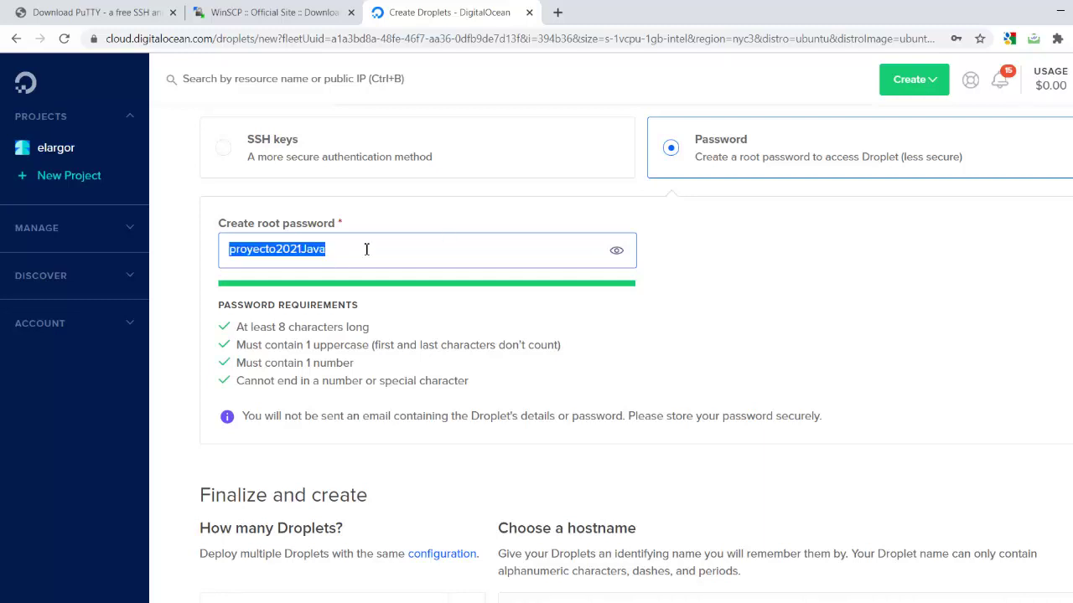
click(840, 599)
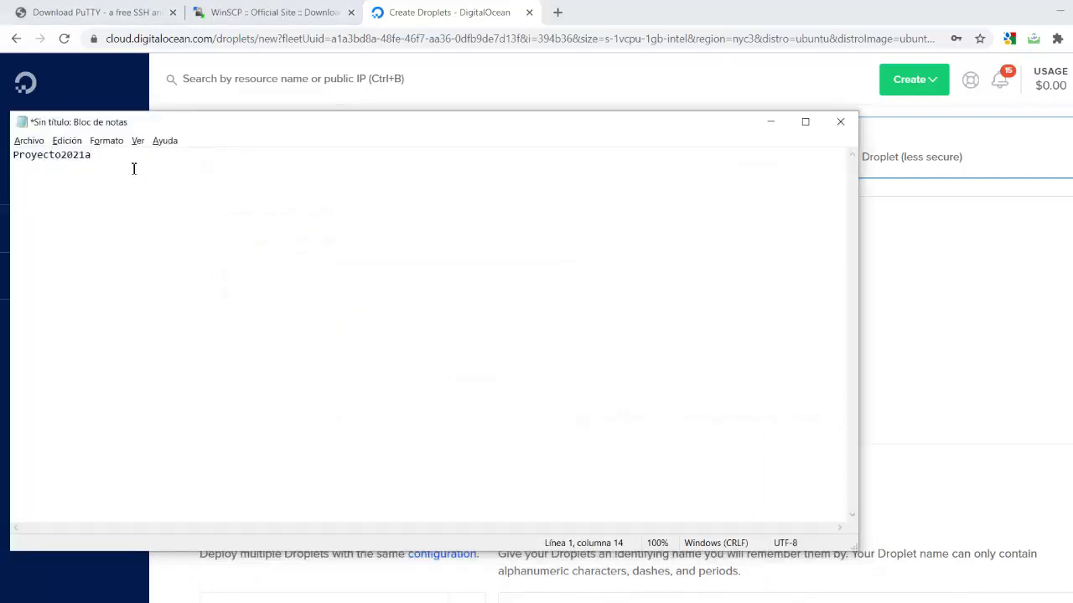
key(ctrl+a)
key(ctrl+v)
click(768, 123)
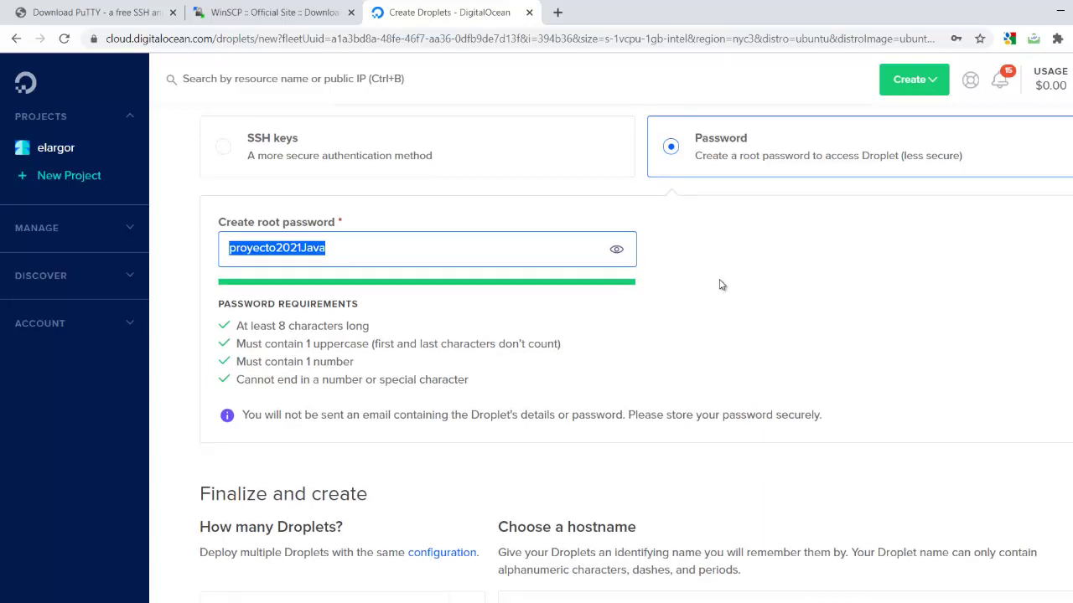
Replace the default ubuntu hostname with curso-spring-vps.
scroll(721, 283, down, 3)
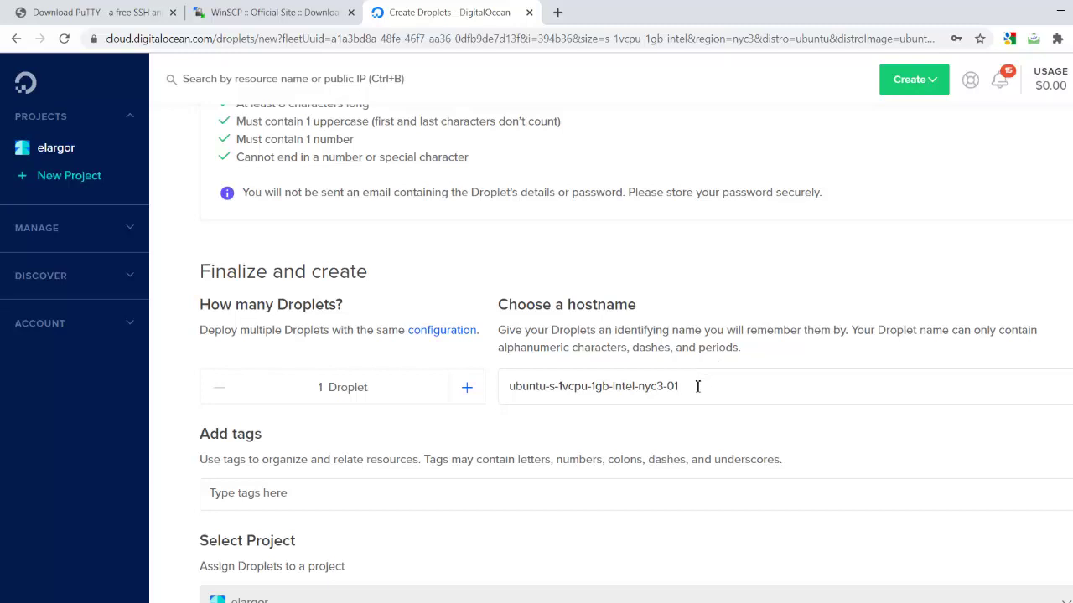
drag(694, 387, 509, 387)
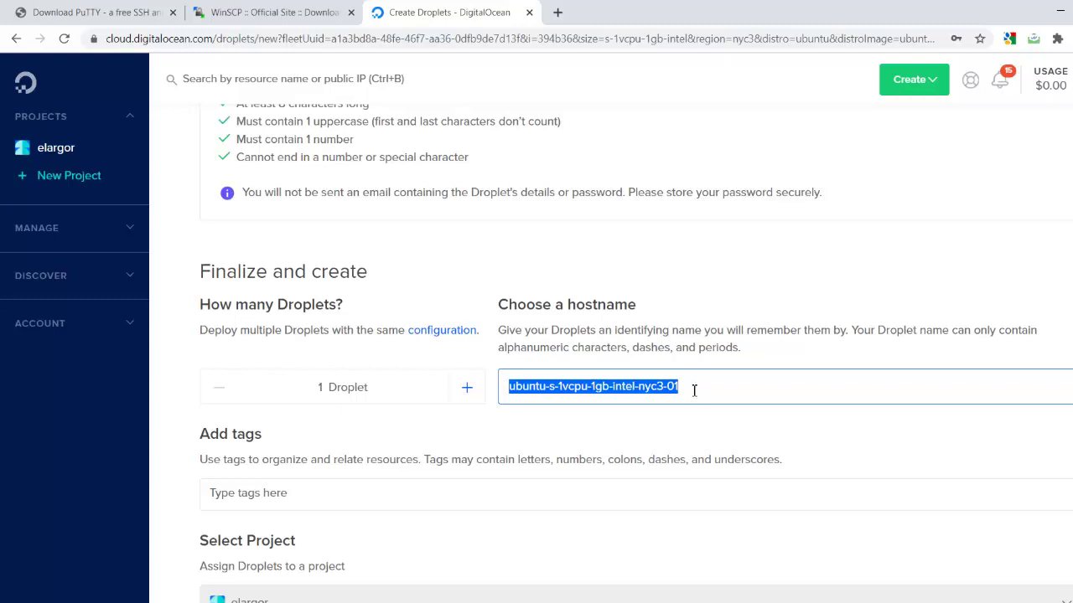
drag(695, 390, 484, 399)
text(ds)
key(BackSpace)
key(BackSpace)
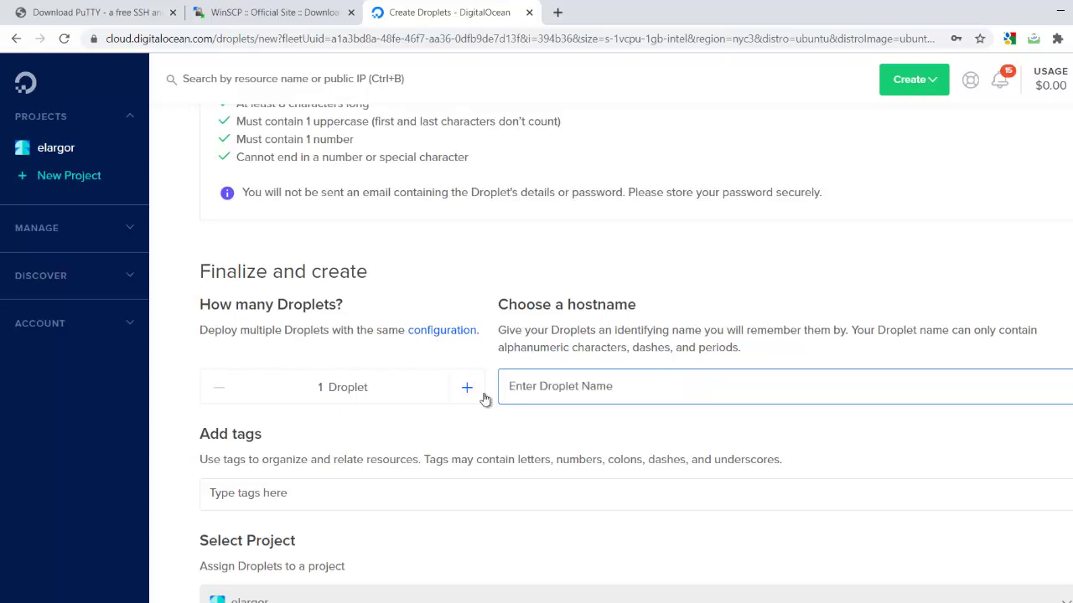
text(curso)
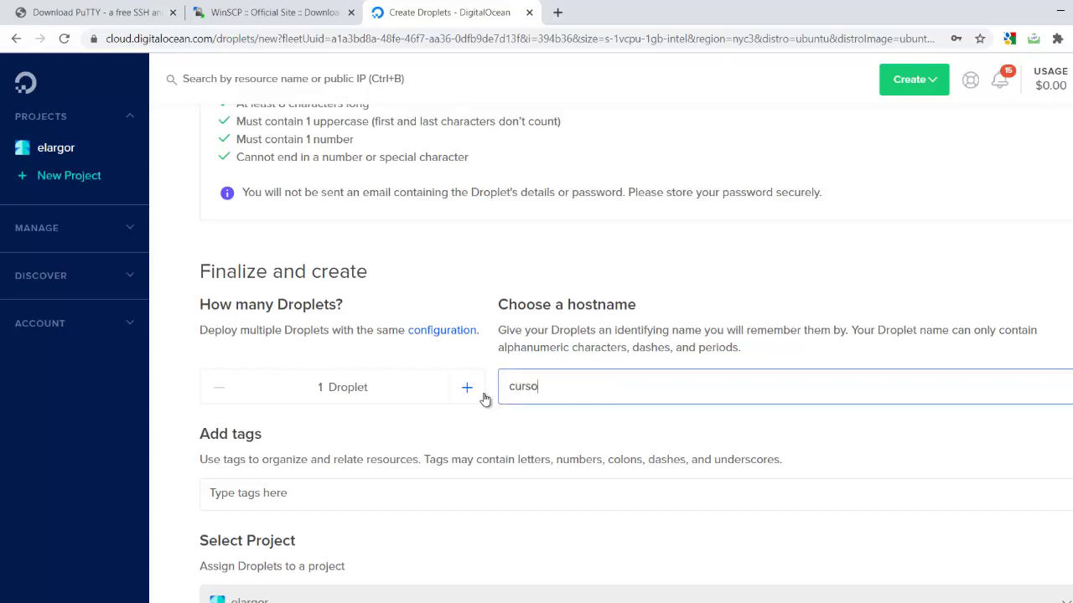
text(-spring-)
Create the droplet with backups left off using the Create Droplet button.
scroll(630, 422, down, 4)
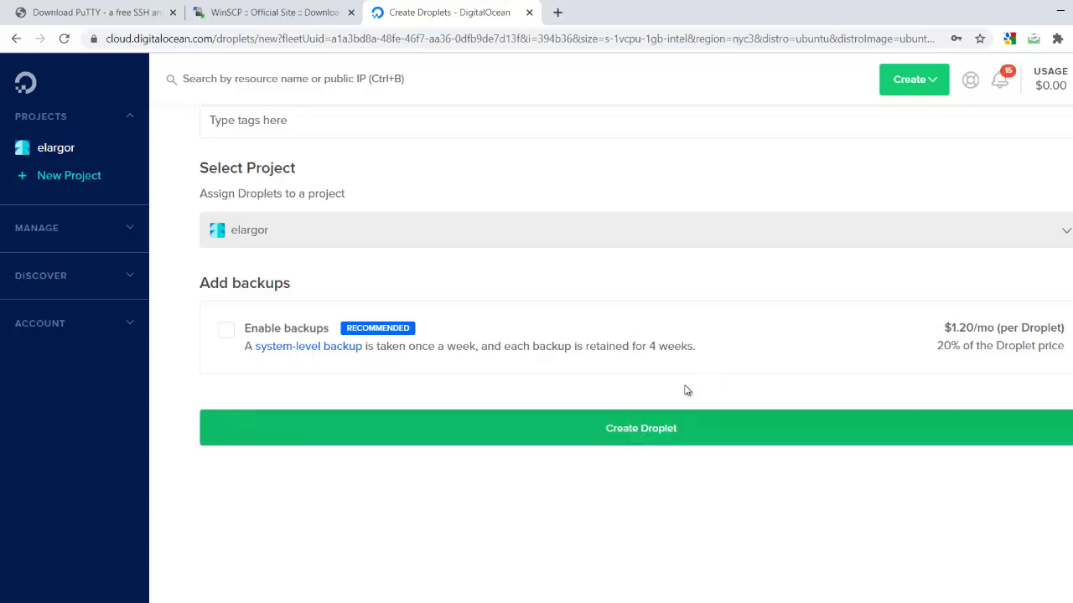
scroll(687, 390, up, 8)
scroll(646, 362, down, 9)
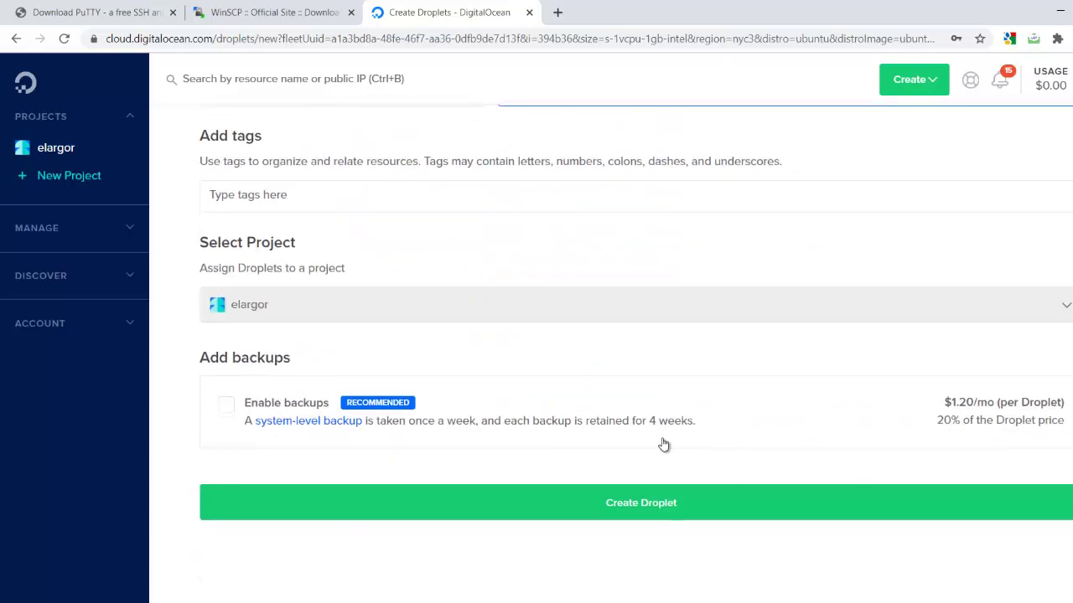
click(641, 355)
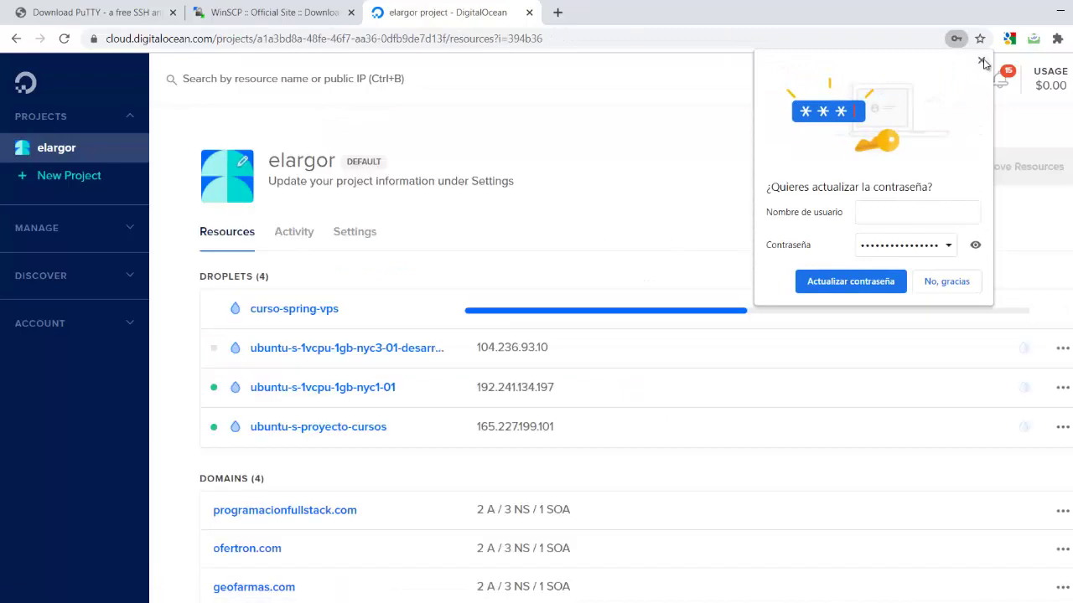
Dismiss Chrome's password-update popup and paste the droplet IP 104.236.4.151 into a new tab.
click(982, 63)
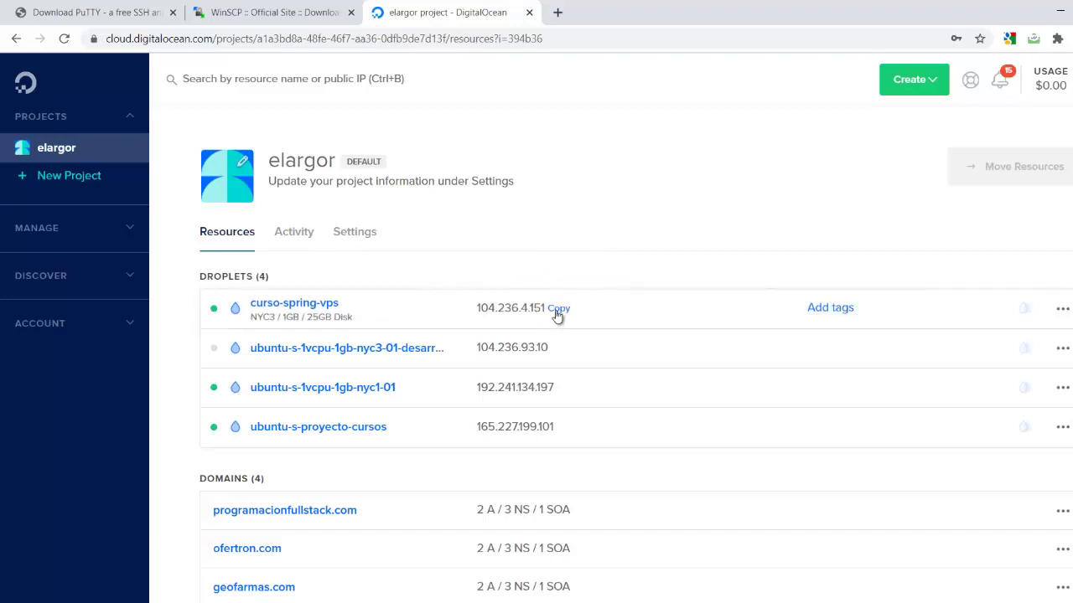
click(557, 13)
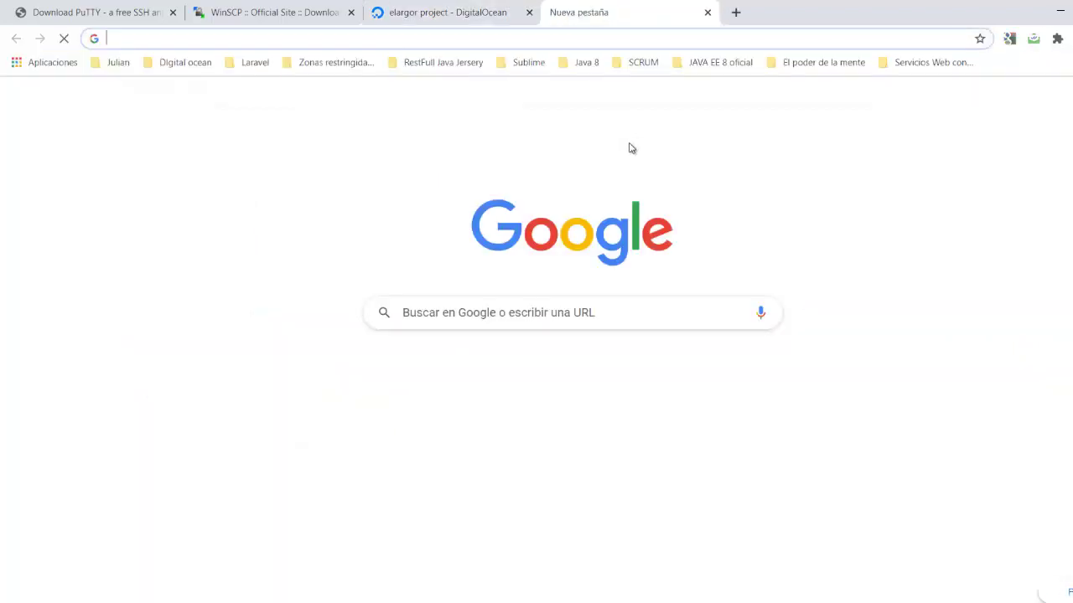
text(104.236.4.151)
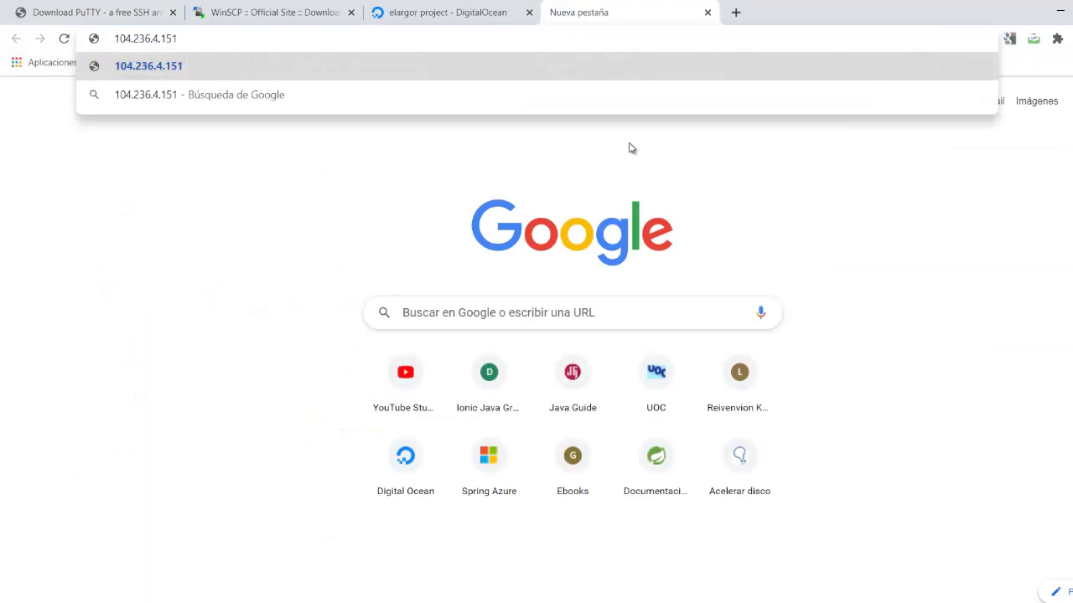
Load 104.236.4.151, retry after the connection-refused error, then close that tab.
key(Return)
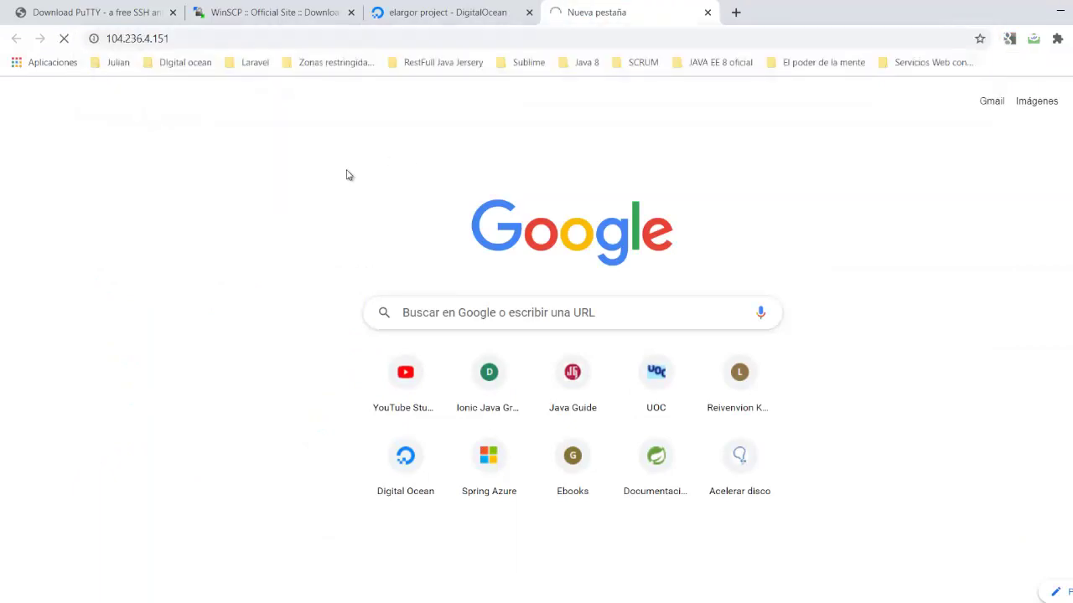
key(F5)
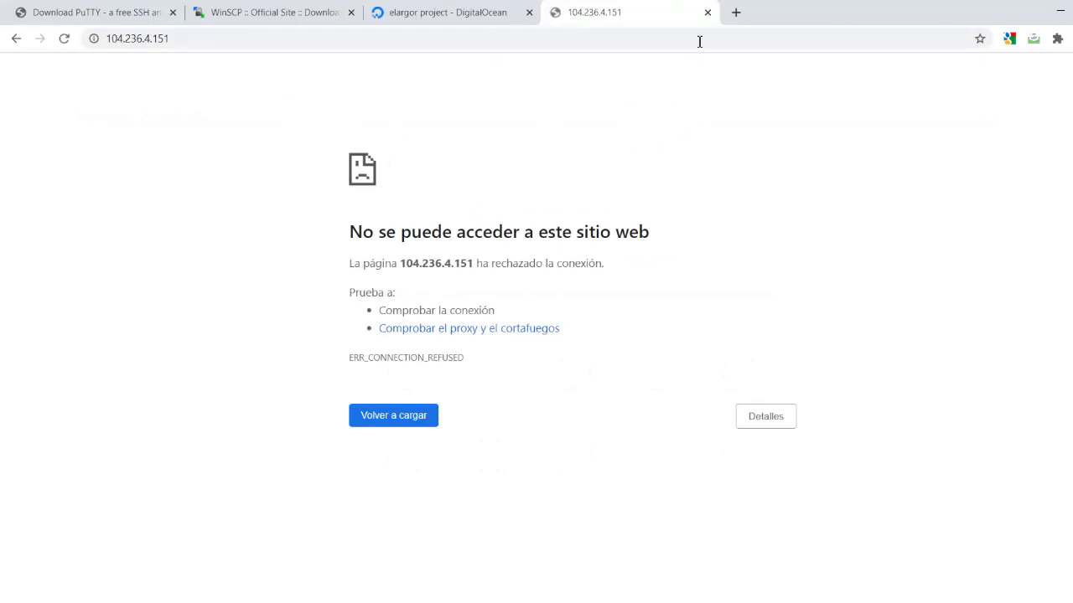
click(706, 13)
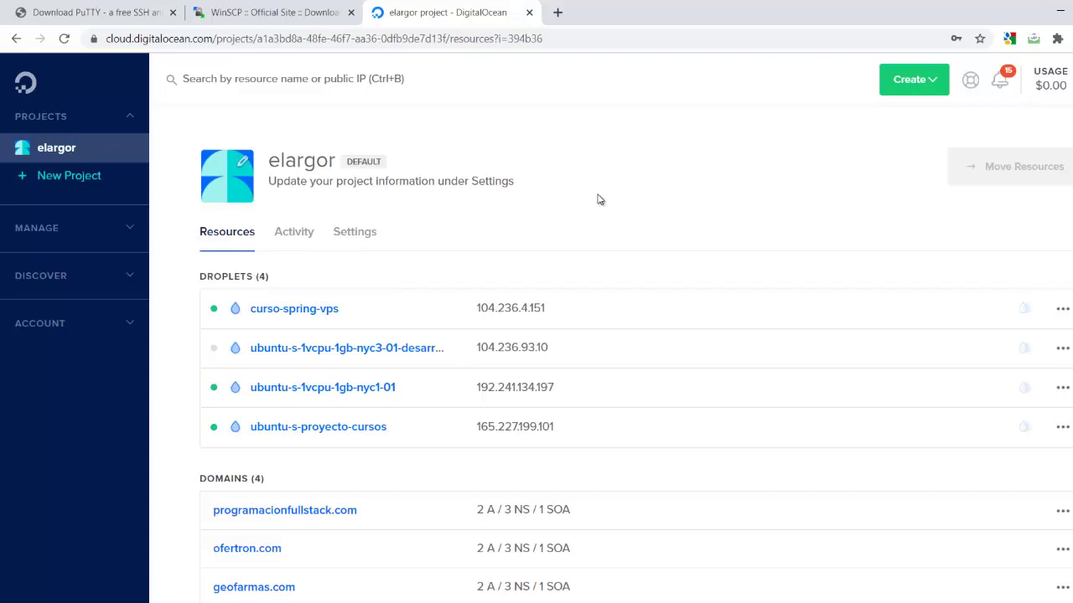
Browse putty.org and its latest-release download page, then switch to the WinSCP 5.17 download page.
click(129, 14)
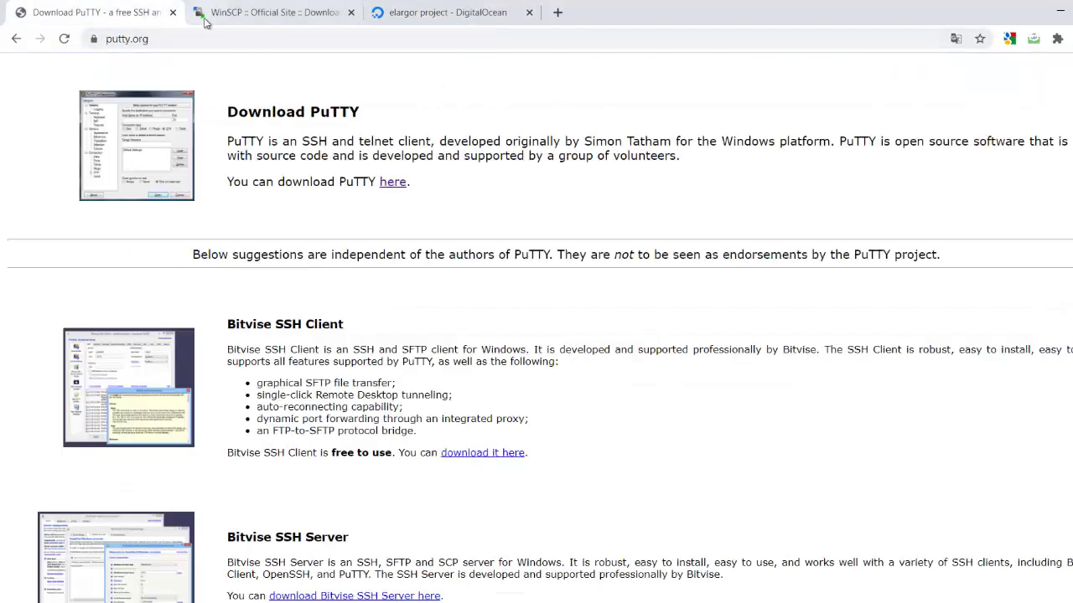
click(216, 17)
click(129, 17)
click(159, 39)
click(428, 177)
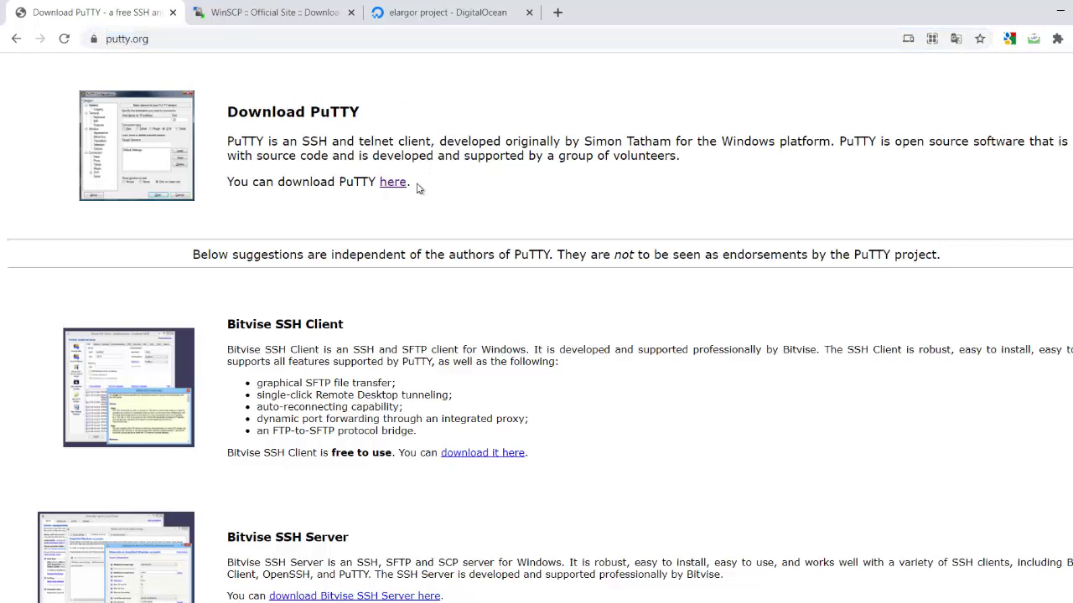
click(392, 184)
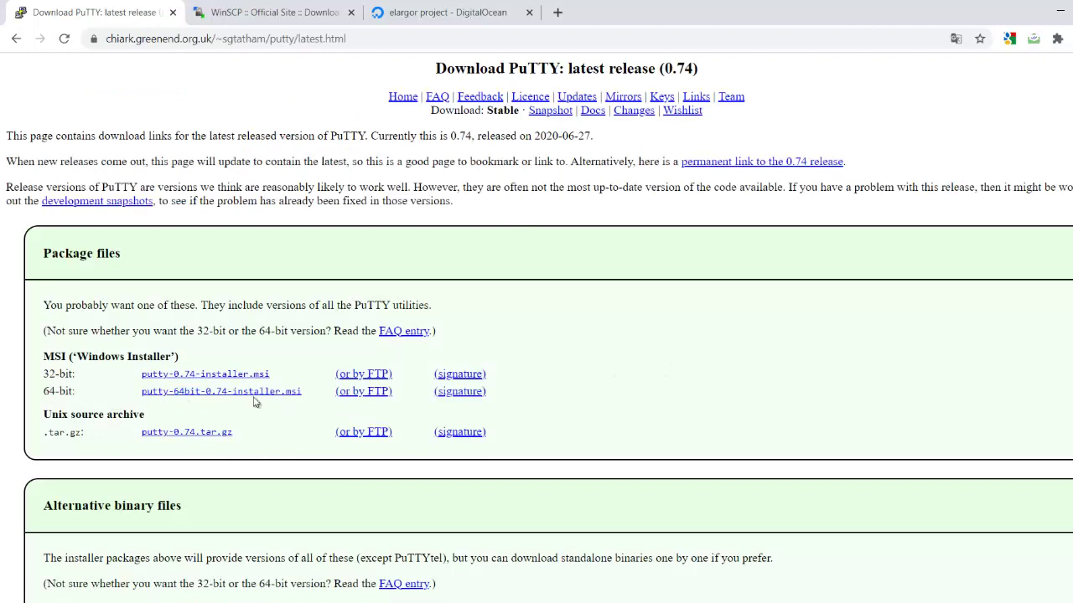
click(16, 40)
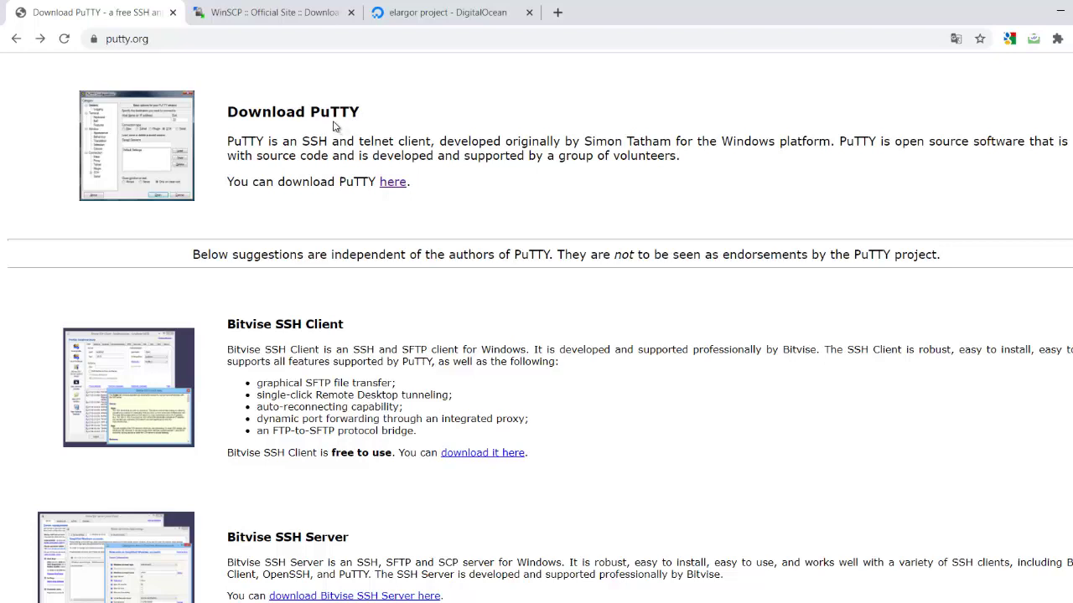
click(270, 11)
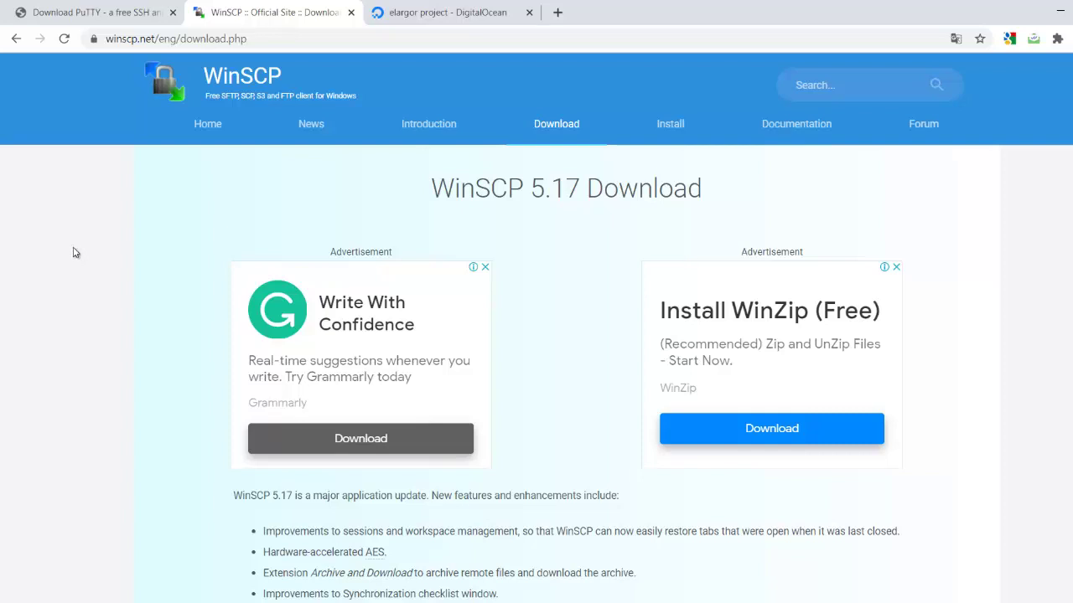
Return to the putty.org Download PuTTY page, then glance at the PuTTY Configuration window.
scroll(86, 271, down, 3)
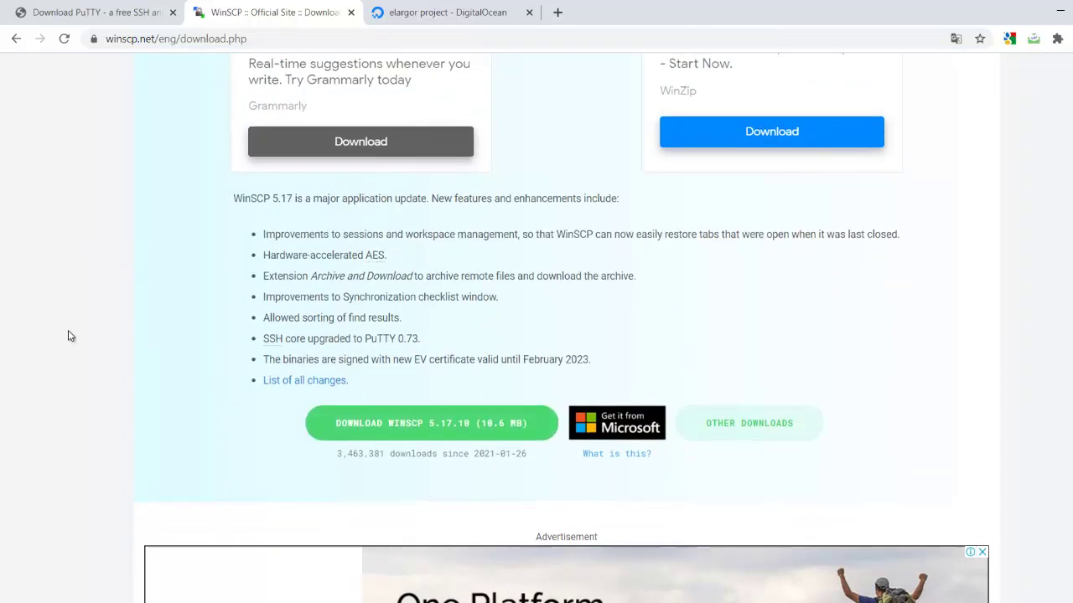
scroll(74, 318, up, 3)
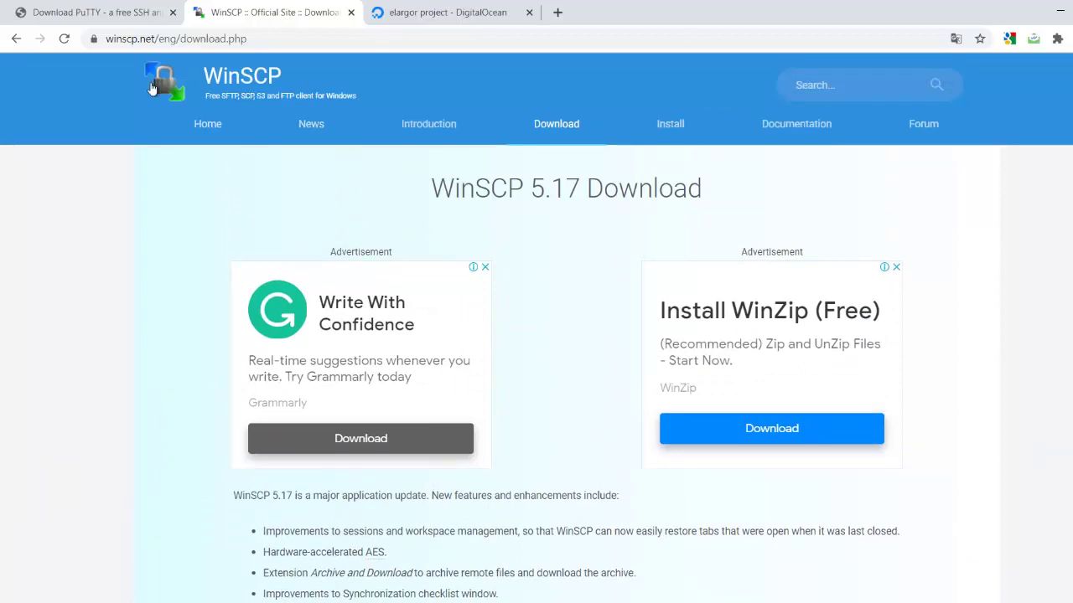
click(84, 14)
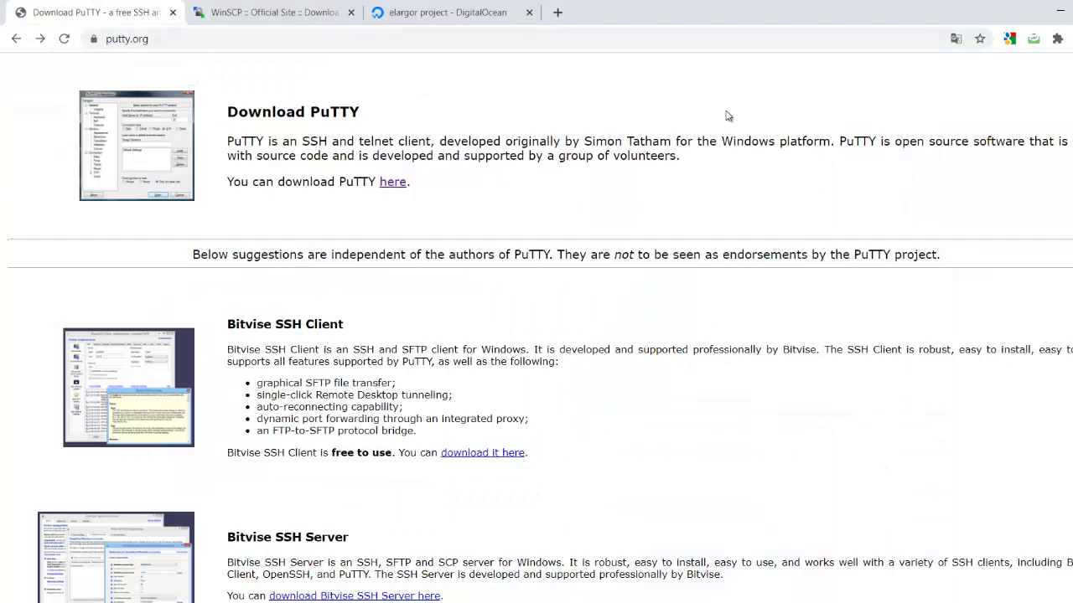
click(1059, 10)
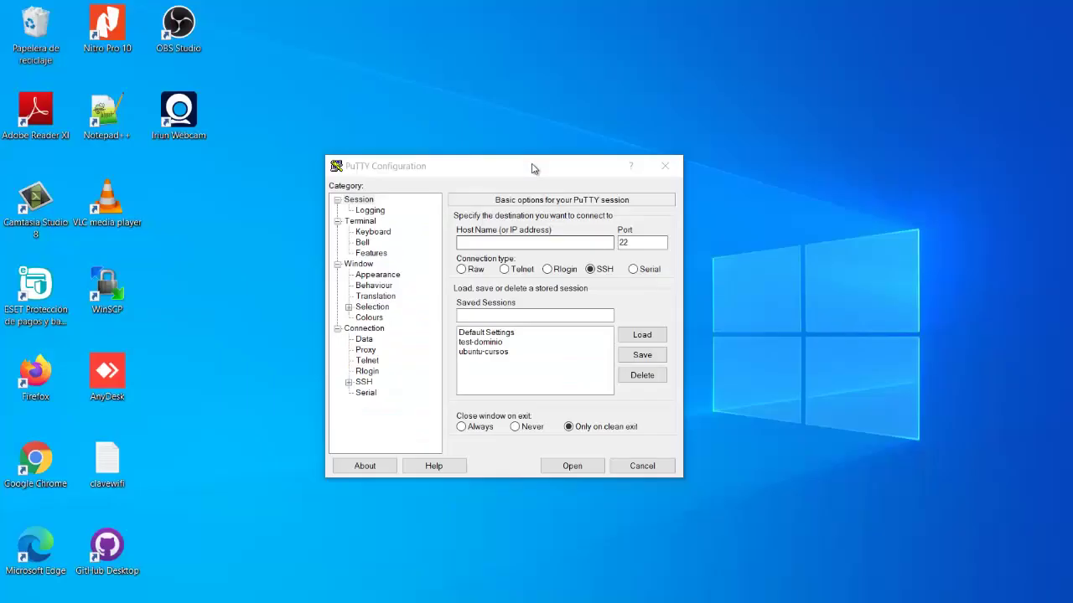
drag(532, 164, 626, 144)
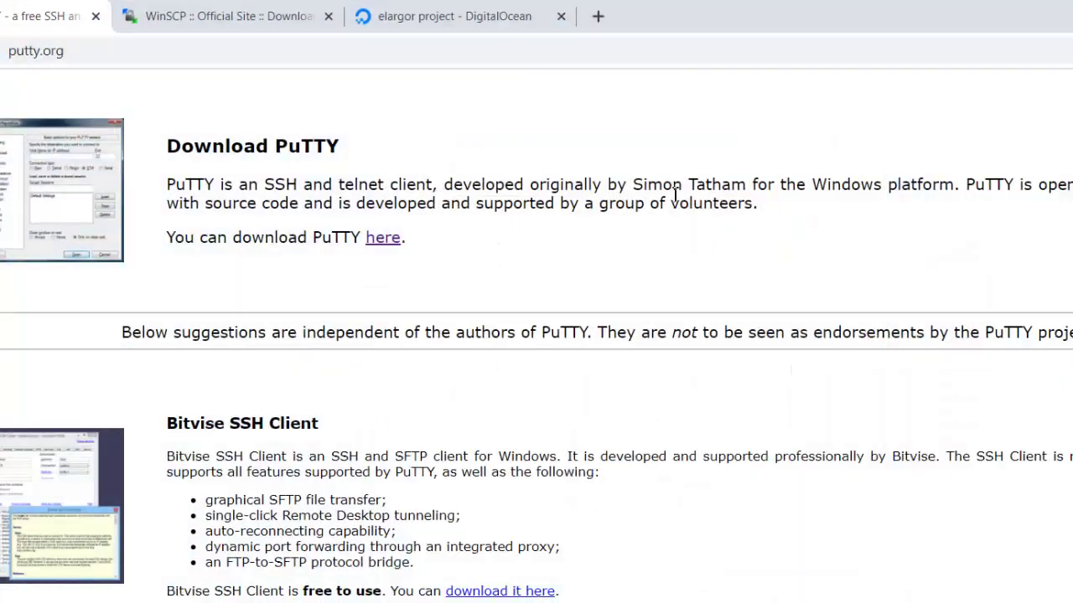
Switch to DigitalOcean's droplet list showing curso-spring-vps at 104.236.4.151.
click(469, 18)
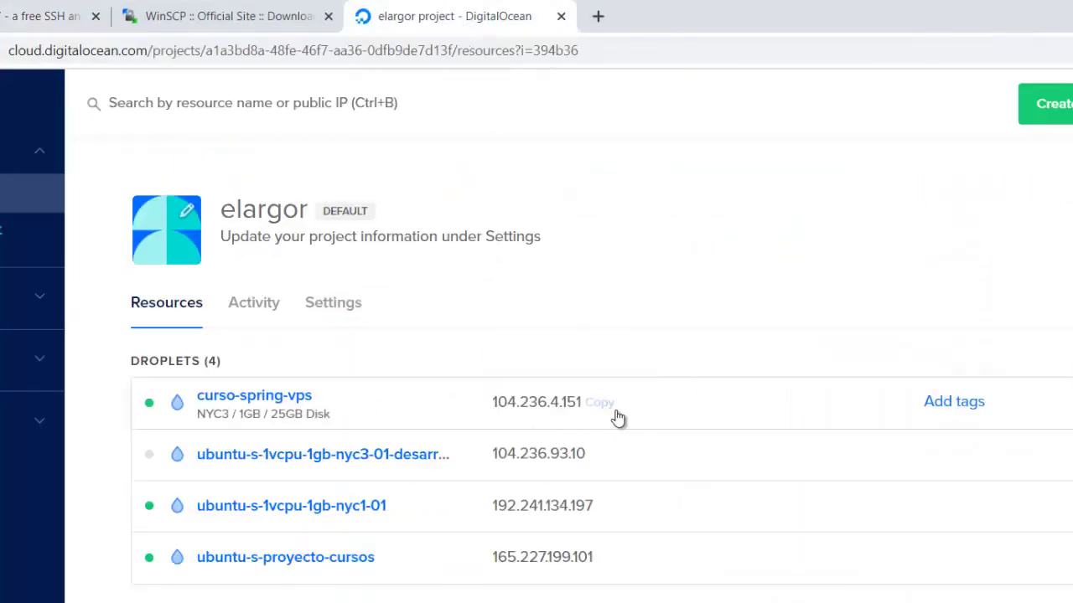
mouse_move(605, 410)
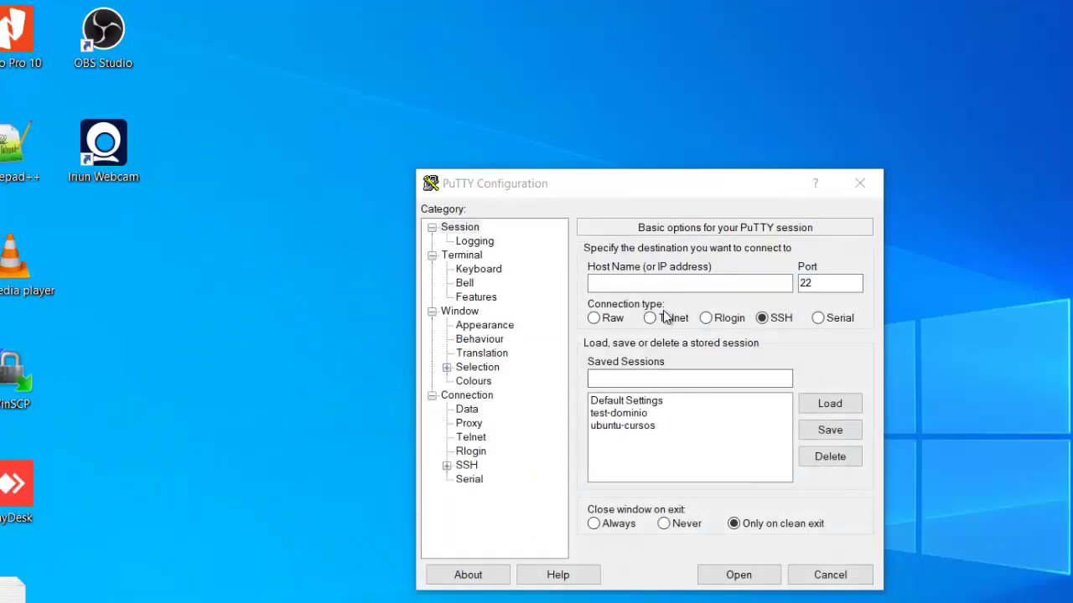
Paste the droplet IP 104.236.4.151 into the Host Name field.
click(625, 283)
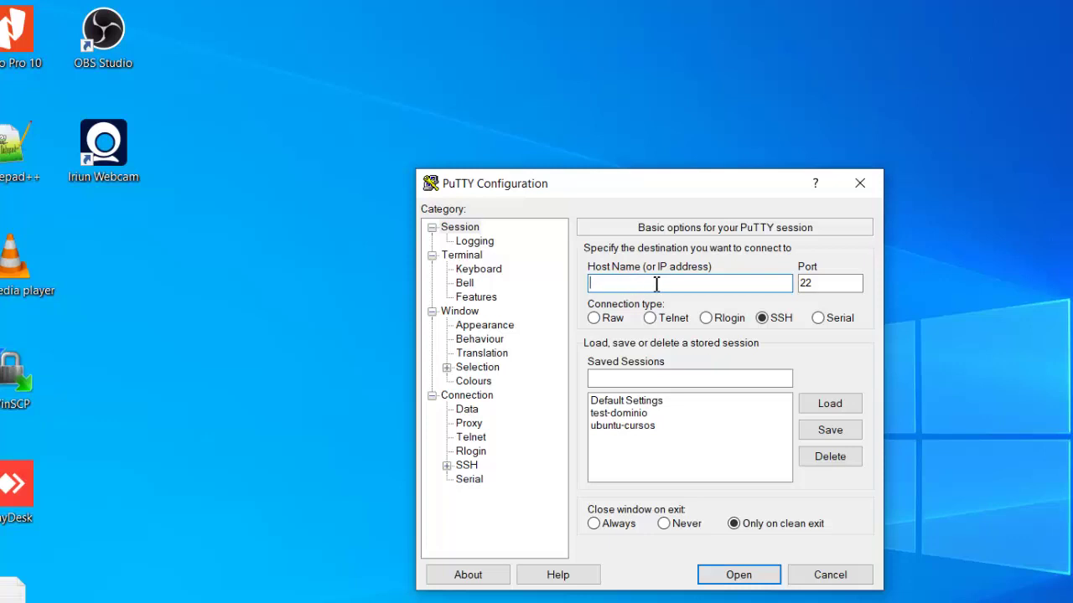
text(104.236.4.151)
double_click(622, 287)
Save the session under the name vps-curso-spring.
click(625, 380)
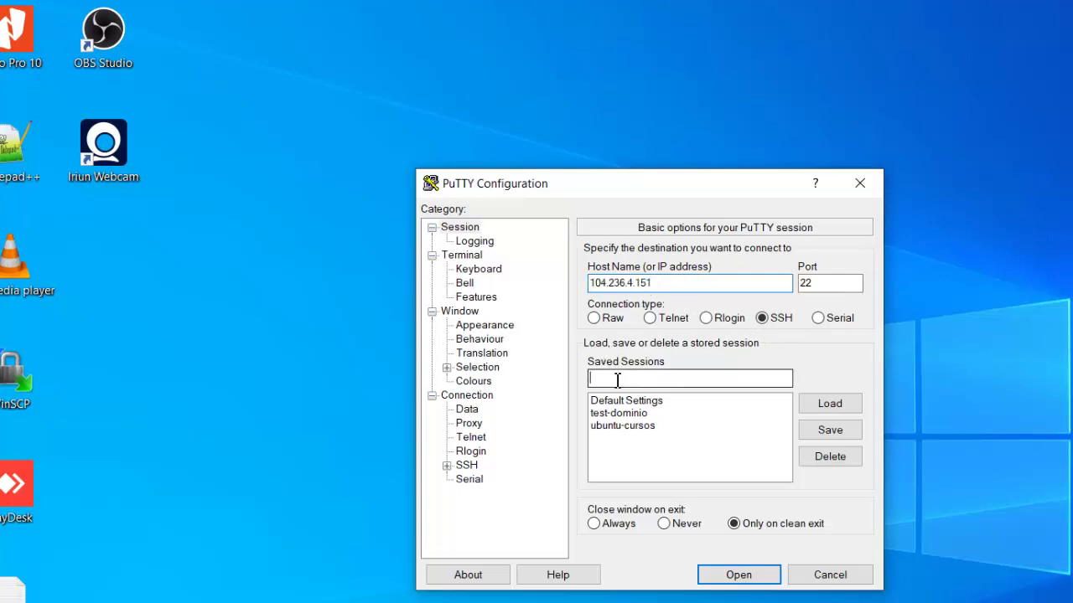
text(cu)
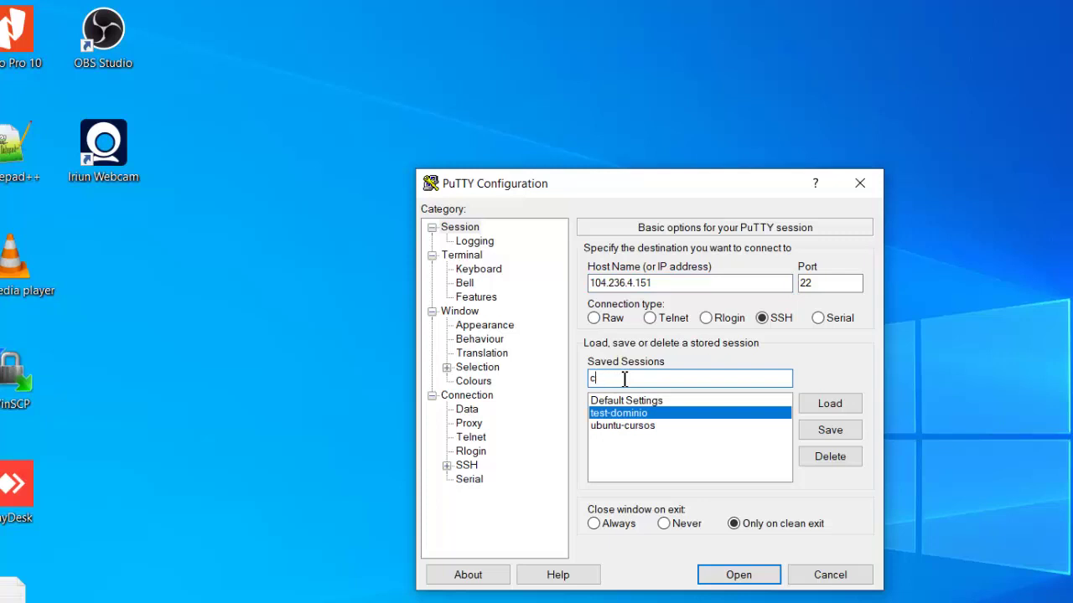
key(BackSpace)
key(BackSpace)
text(urso-sr)
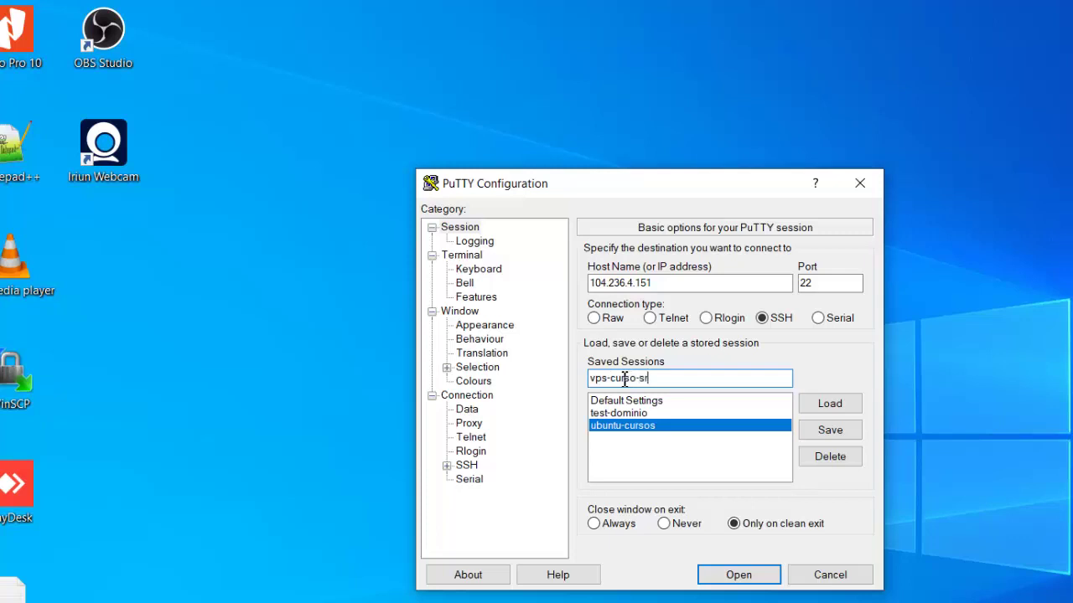
key(BackSpace)
text(pring)
click(829, 429)
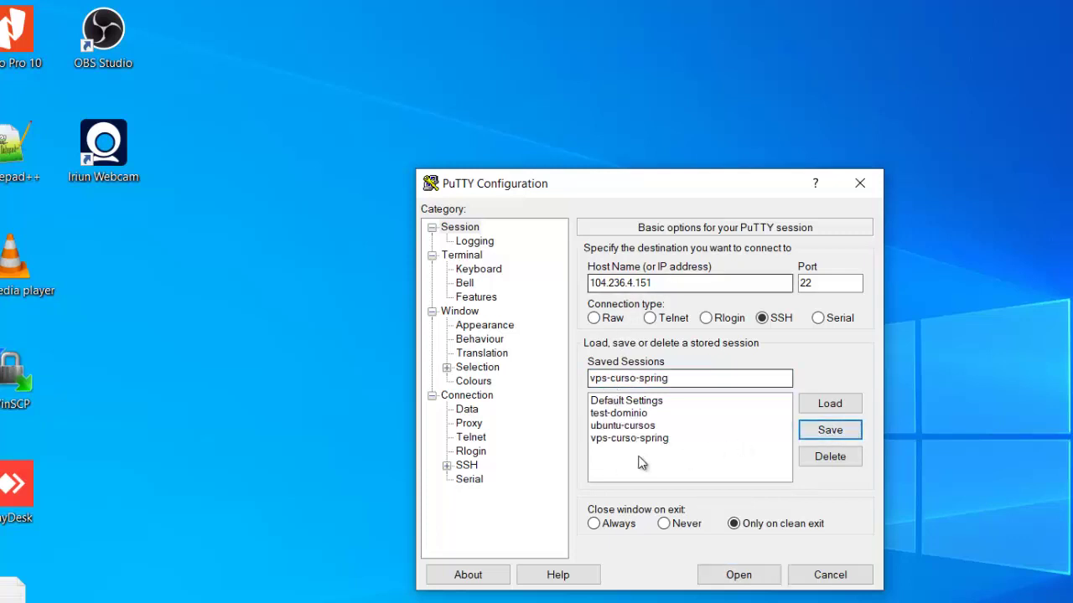
Load the vps-curso-spring session and open the SSH connection.
click(618, 441)
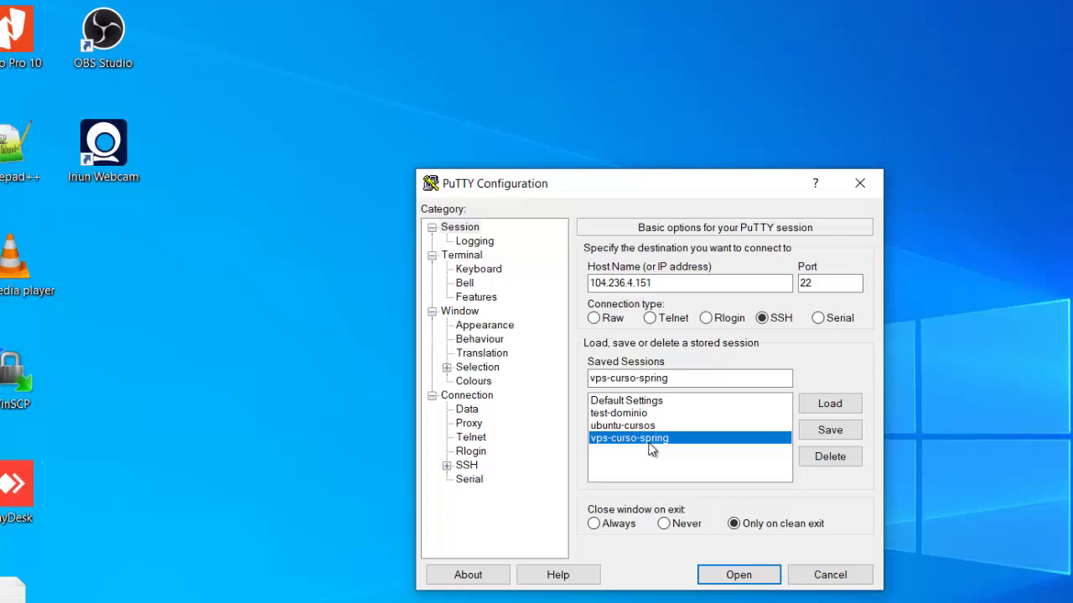
click(827, 405)
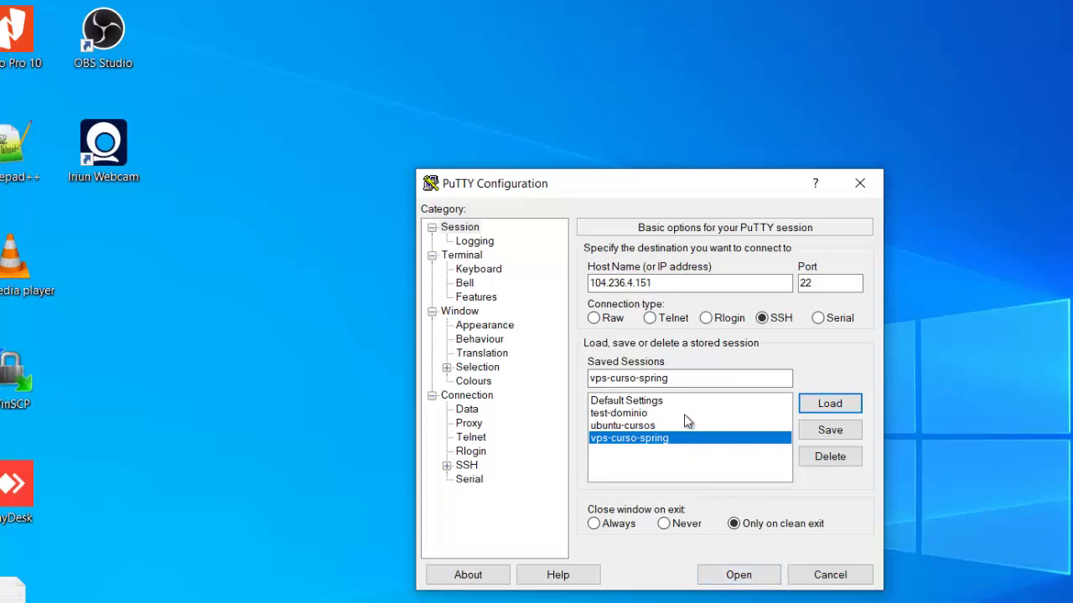
click(738, 579)
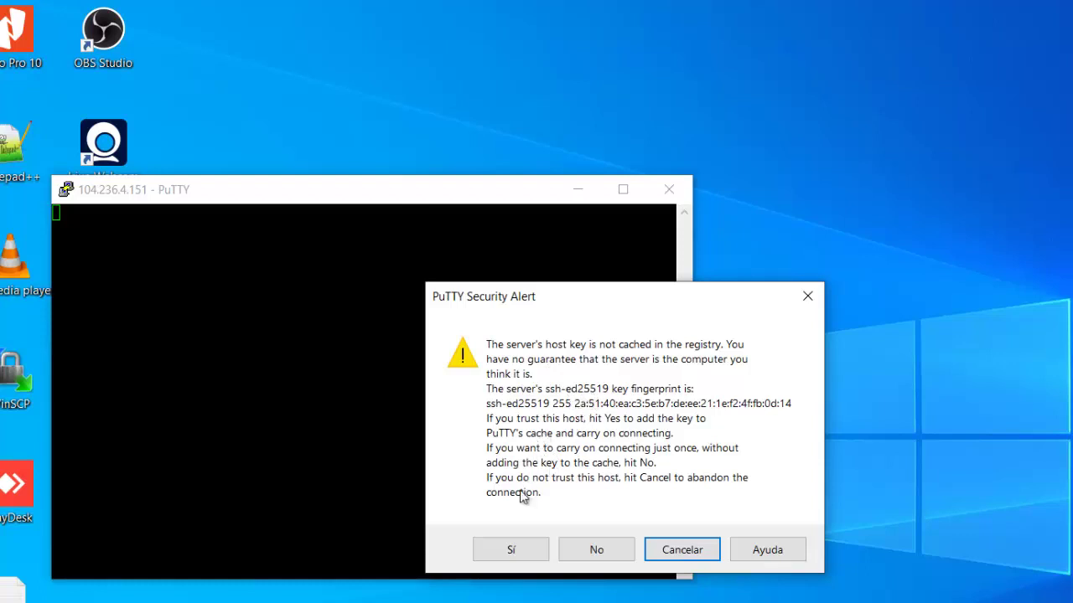
Accept the server's host key and enter root as the login name.
click(510, 551)
drag(281, 201, 528, 142)
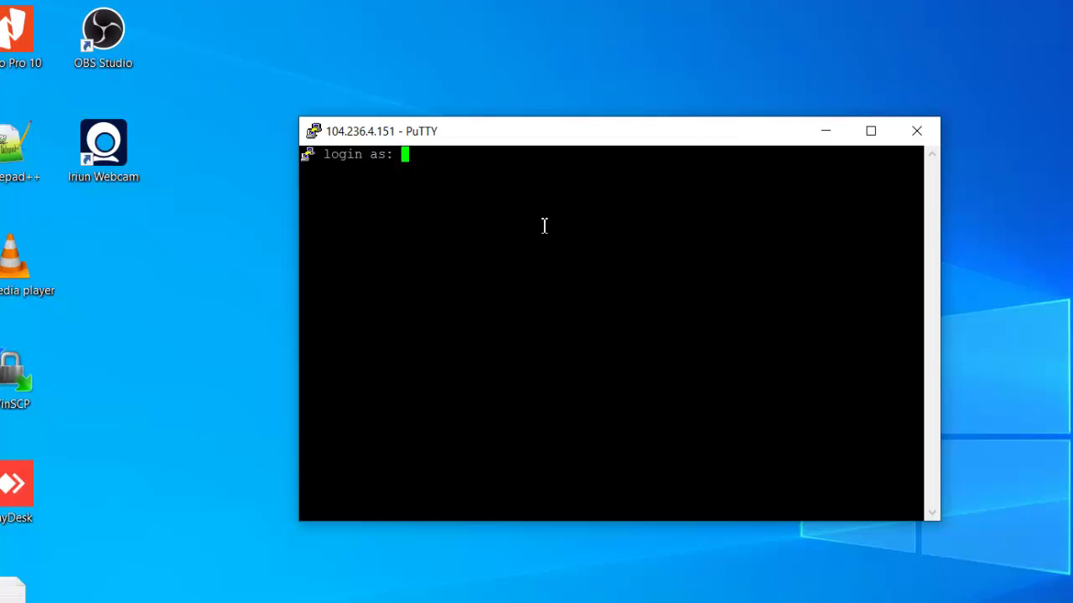
text(root)
key(Return)
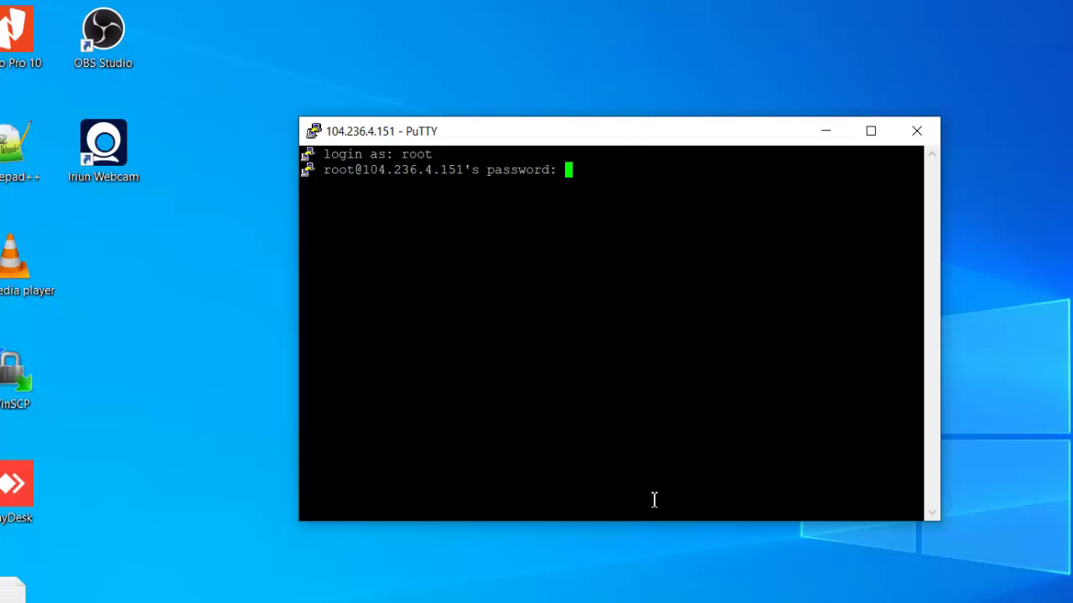
Copy the root password from the notes and submit it in the terminal.
key(alt+Tab)
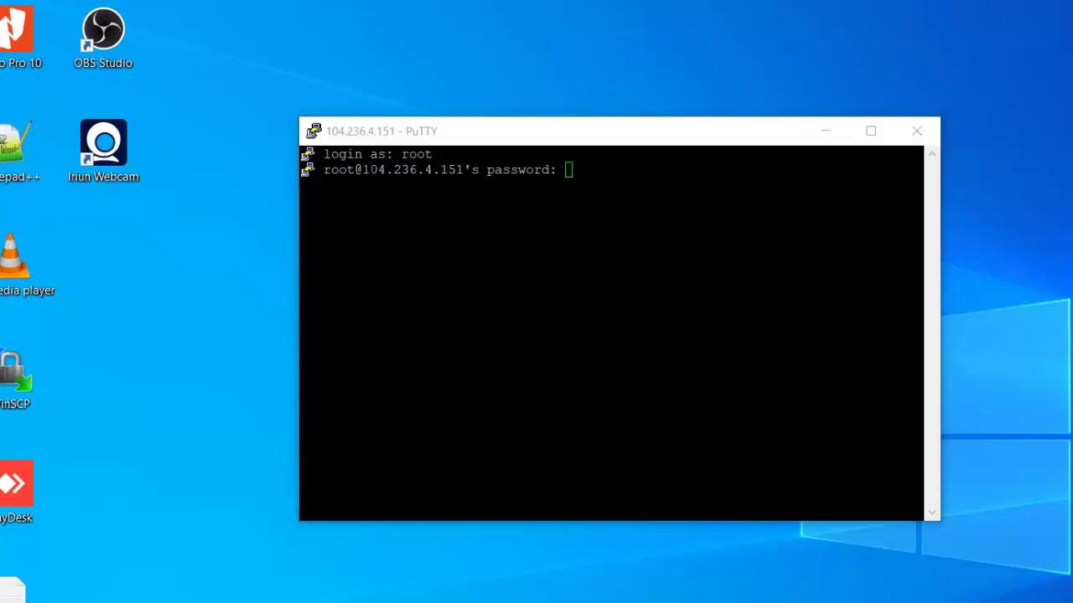
drag(40, 204, 0, 205)
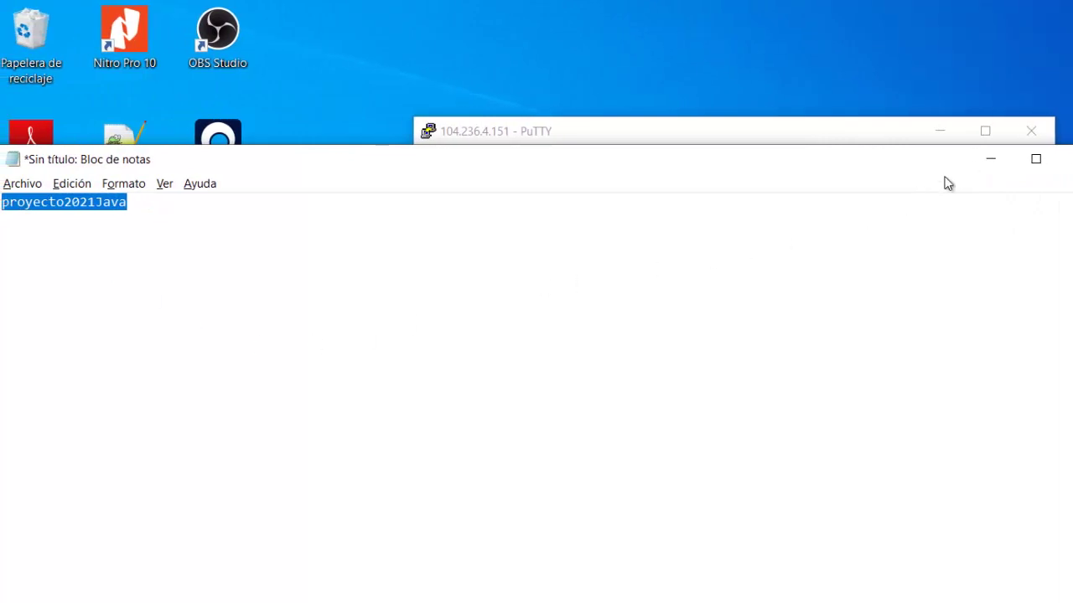
click(989, 160)
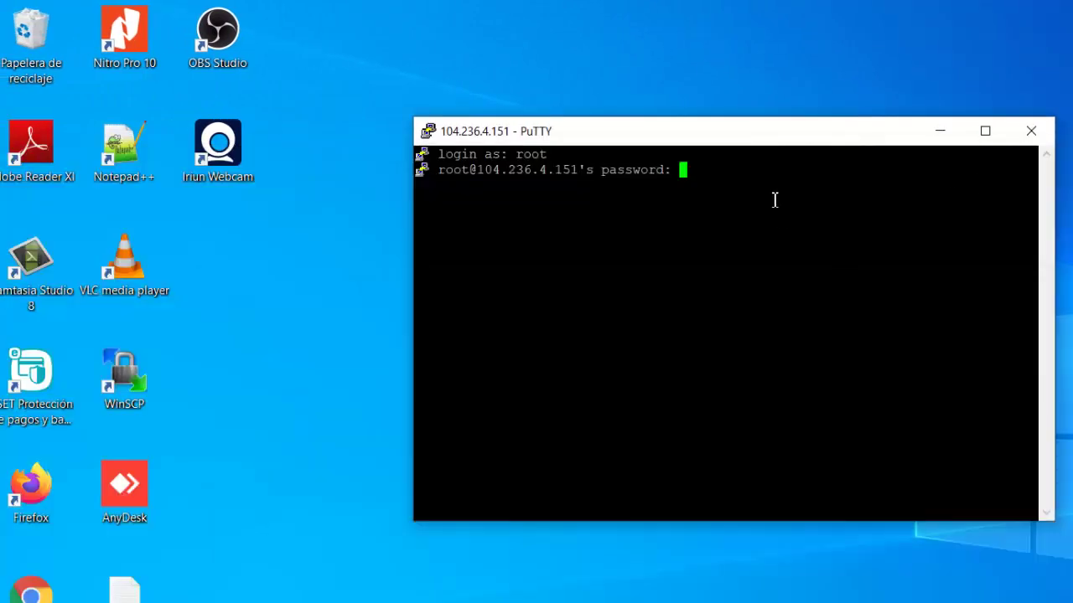
key(Return)
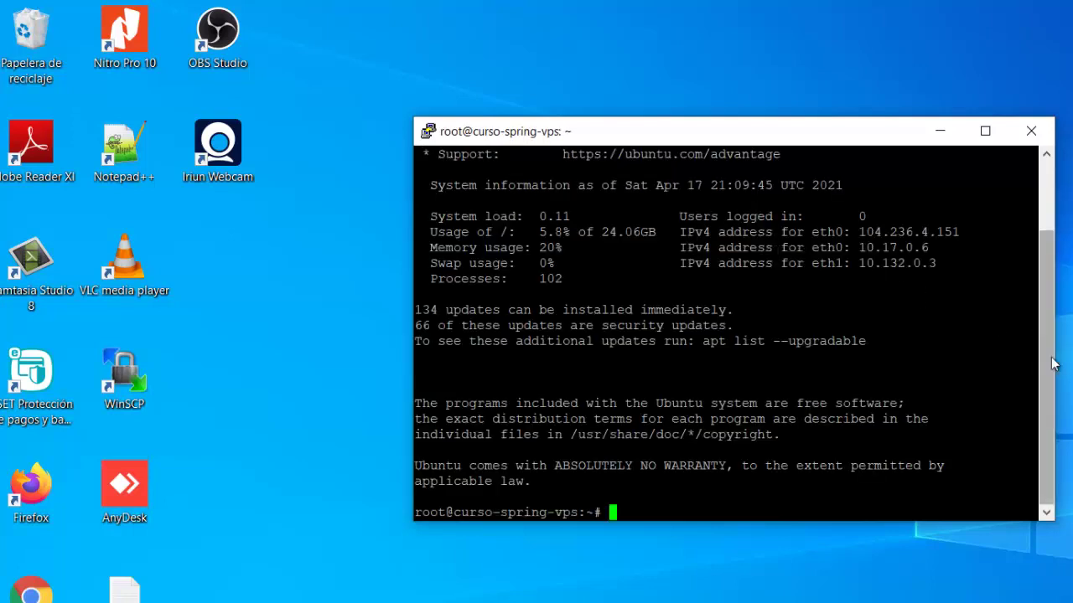
Widen the PuTTY terminal window and scroll through the Ubuntu welcome text.
drag(1053, 335, 1072, 336)
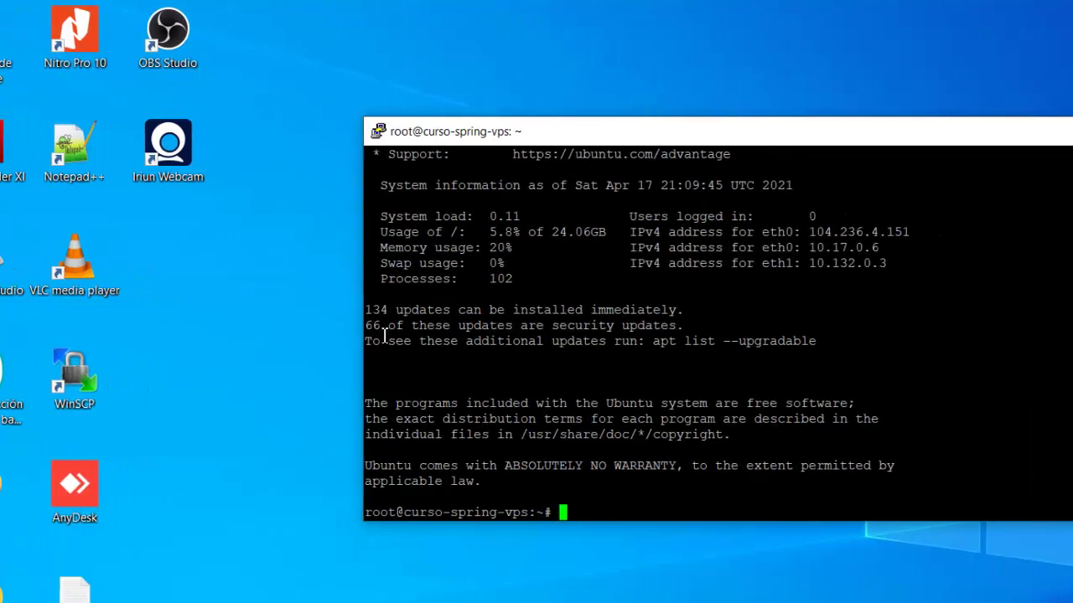
drag(737, 131, 518, 131)
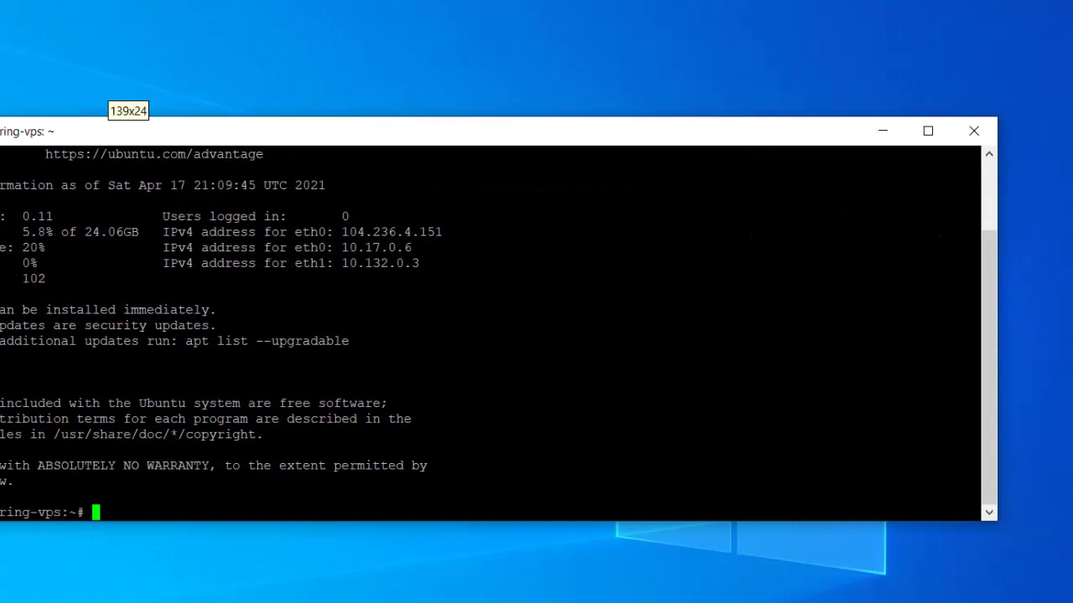
drag(0, 355, 0, 356)
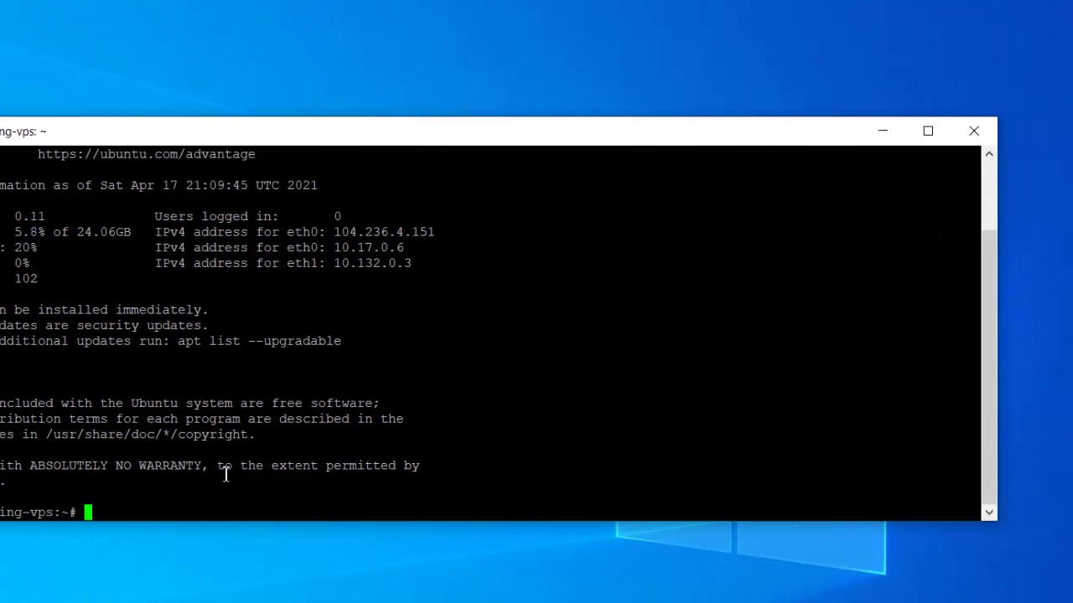
scroll(292, 347, up, 2)
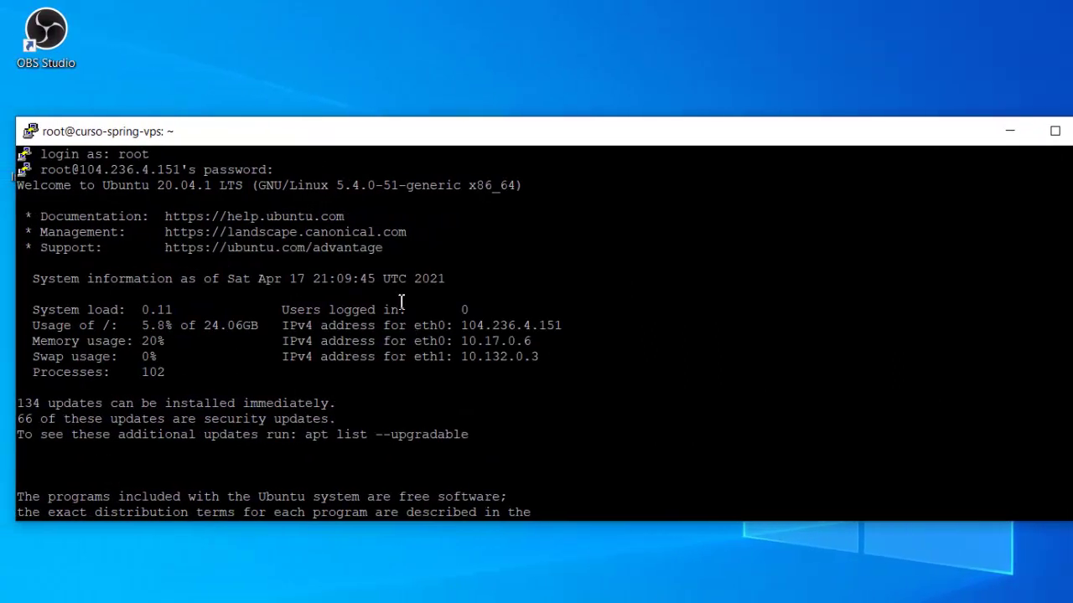
click(12, 176)
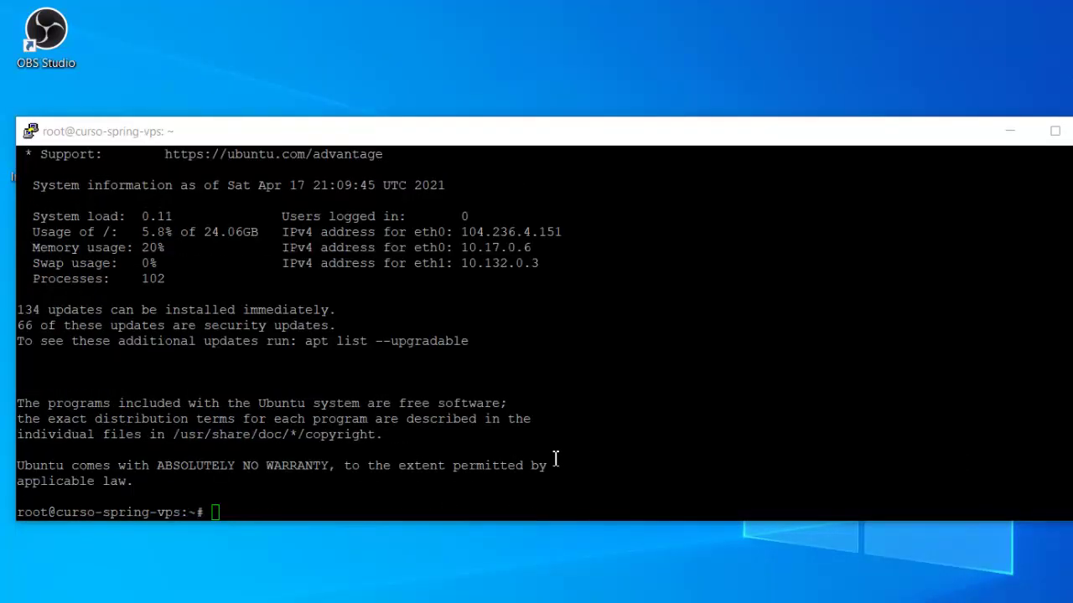
scroll(431, 266, up, 2)
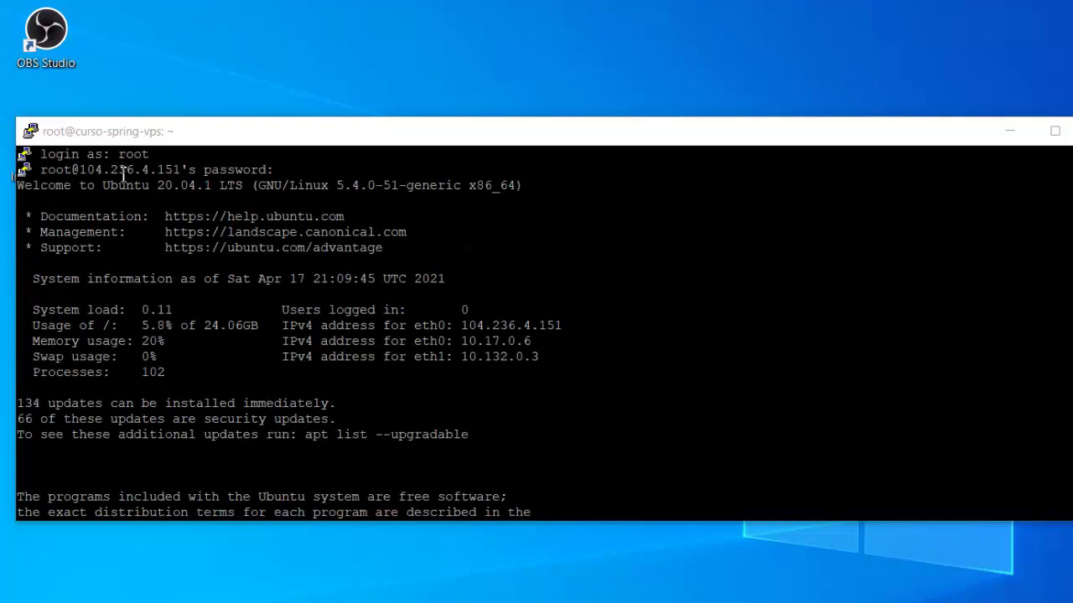
drag(130, 133, 108, 75)
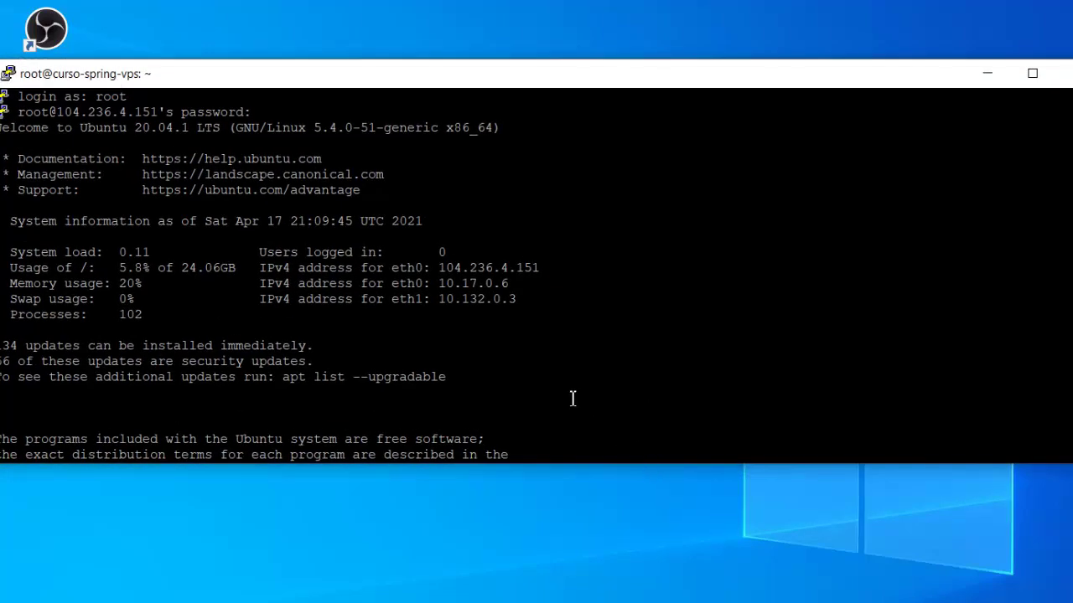
scroll(555, 397, down, 2)
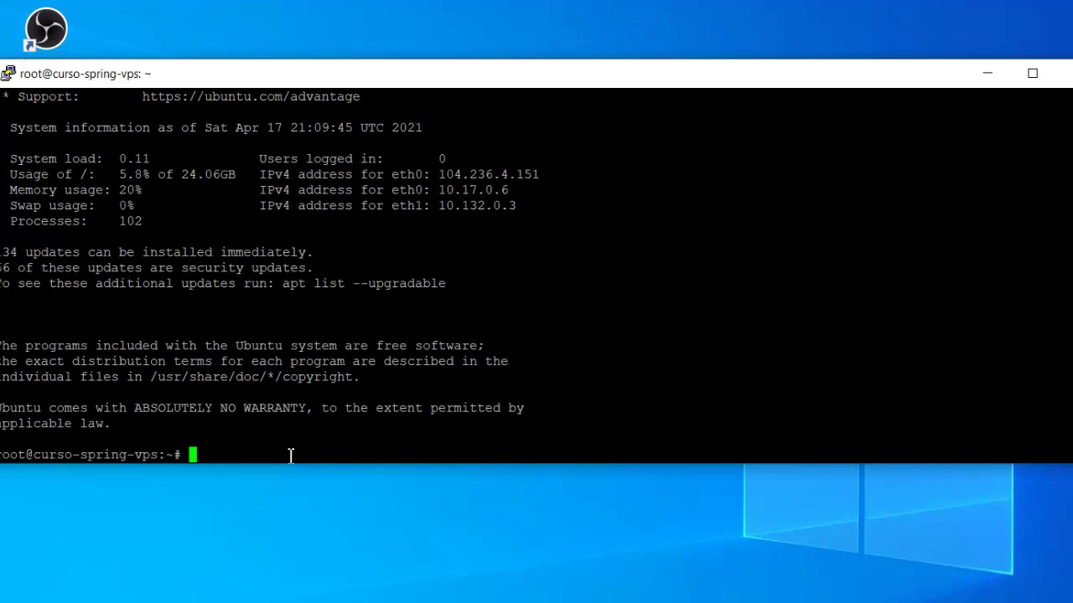
Type the adduser command at the root prompt, without a username yet.
text(add u)
key(BackSpace)
key(BackSpace)
text(user)
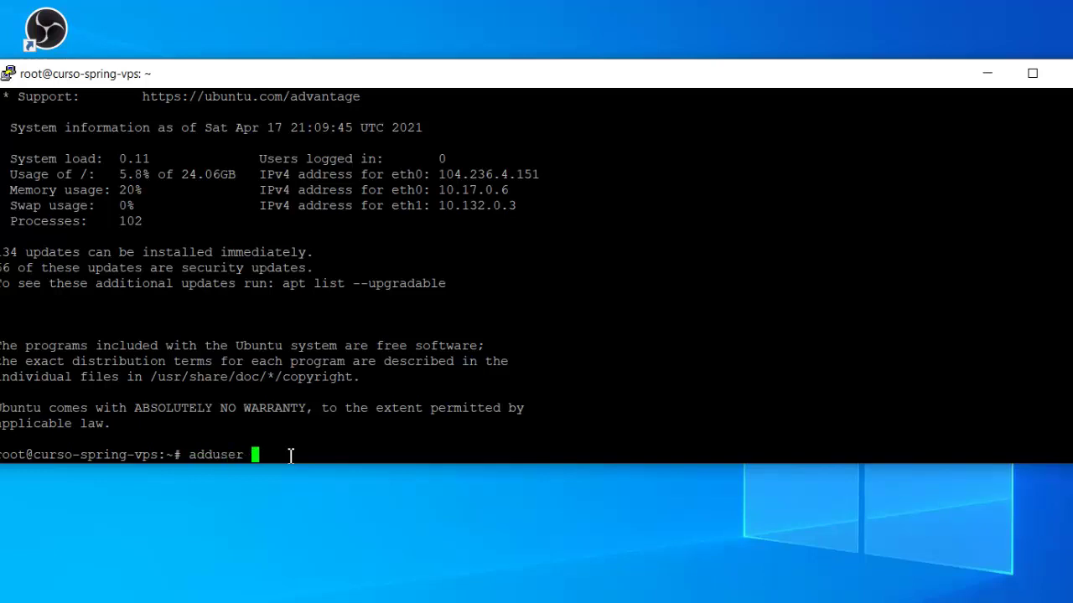